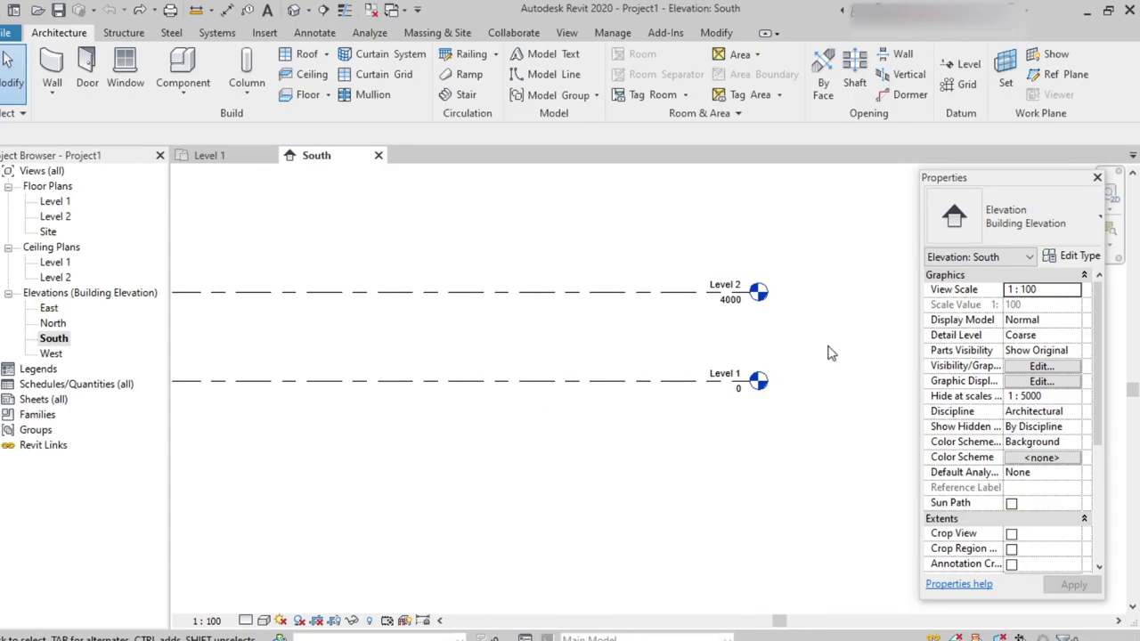
Step: Examine the Level 1 and Level 2 lines with their heads and elevation labels in the South elevation
scroll(819, 351, up, 2)
middle_drag(819, 352, 750, 389)
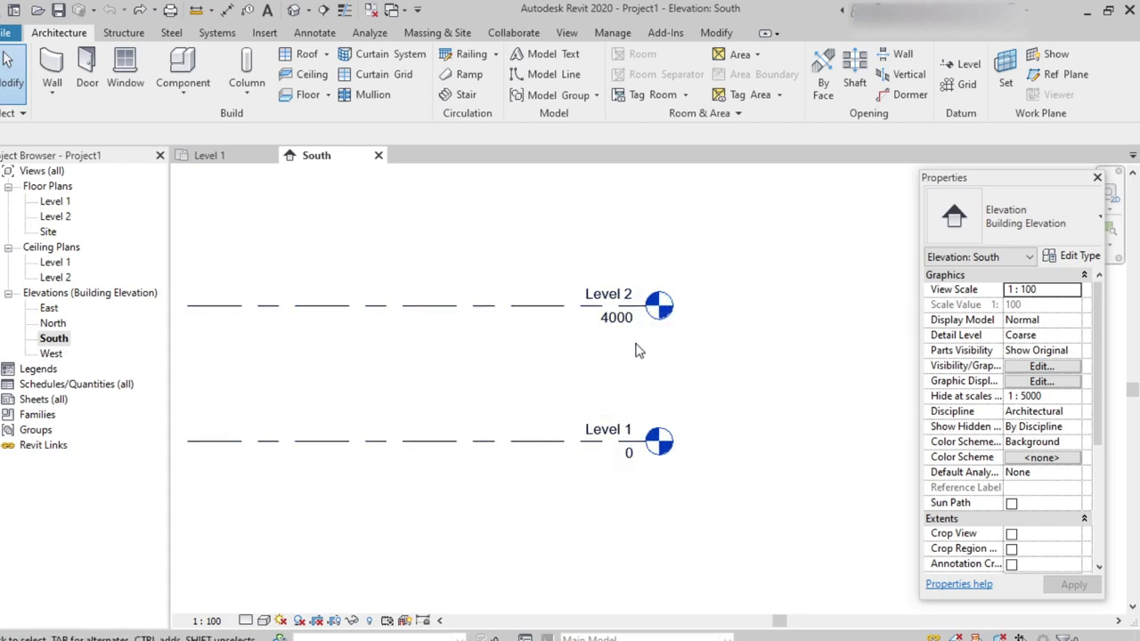
scroll(636, 356, up, 1)
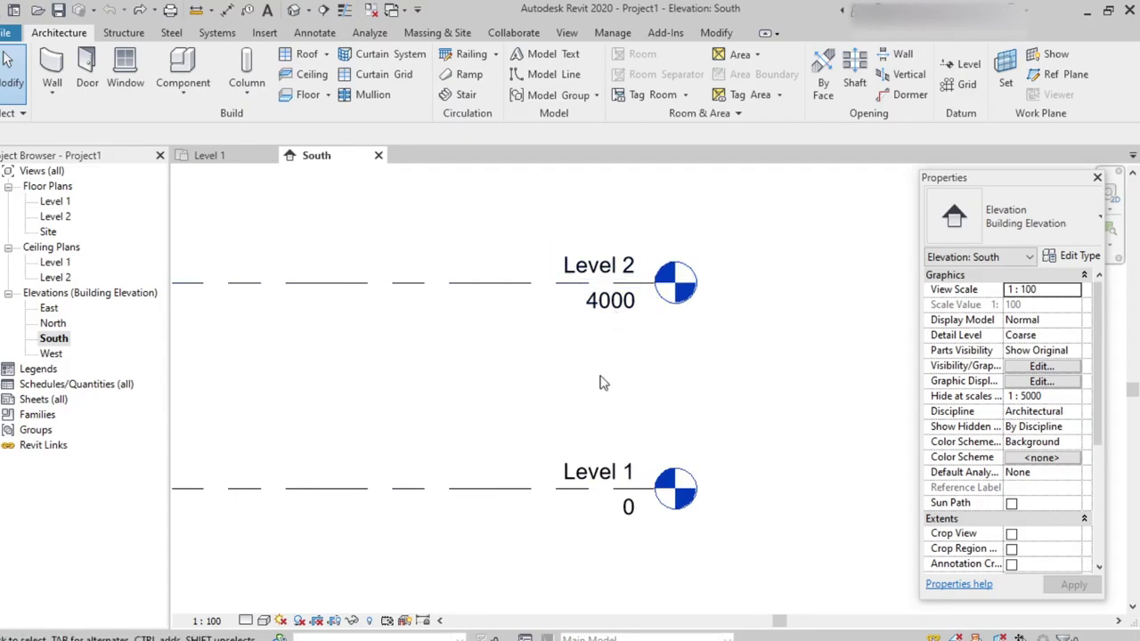
scroll(578, 459, down, 2)
middle_drag(504, 433, 603, 398)
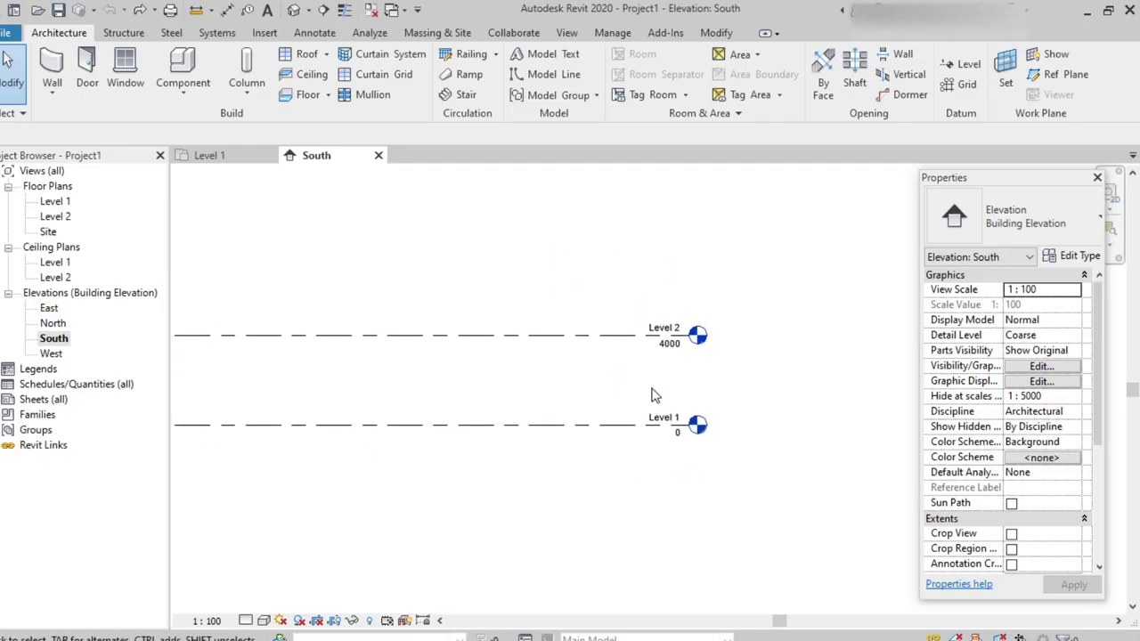
scroll(656, 397, up, 1)
scroll(707, 392, up, 1)
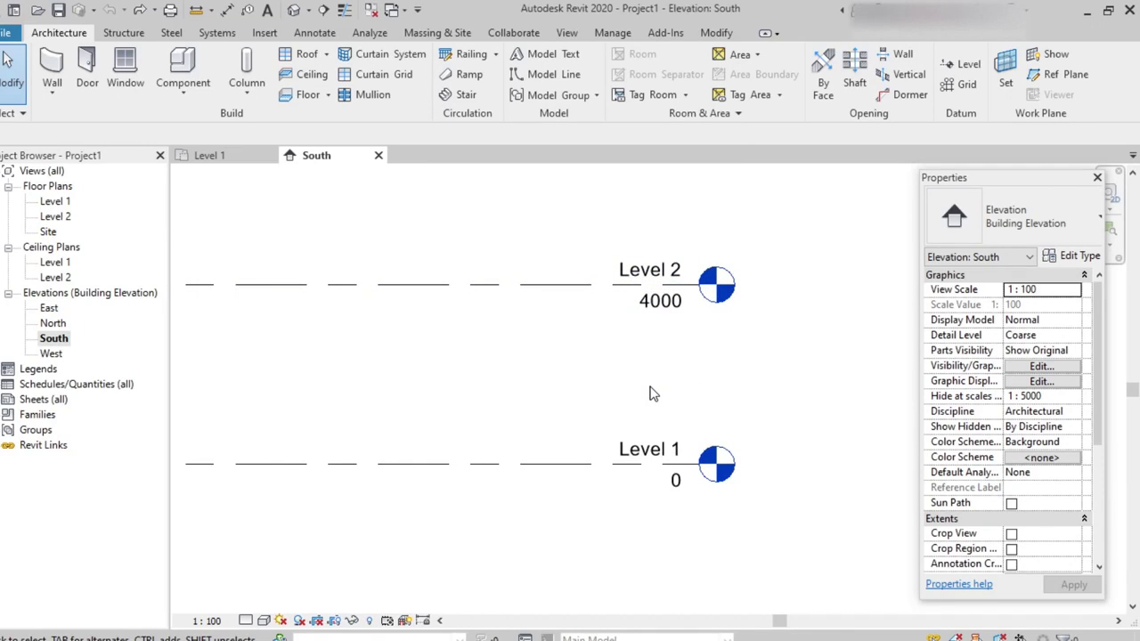
Step: Set the project's length units to millimeters with the unit symbol None
key(u)
key(n)
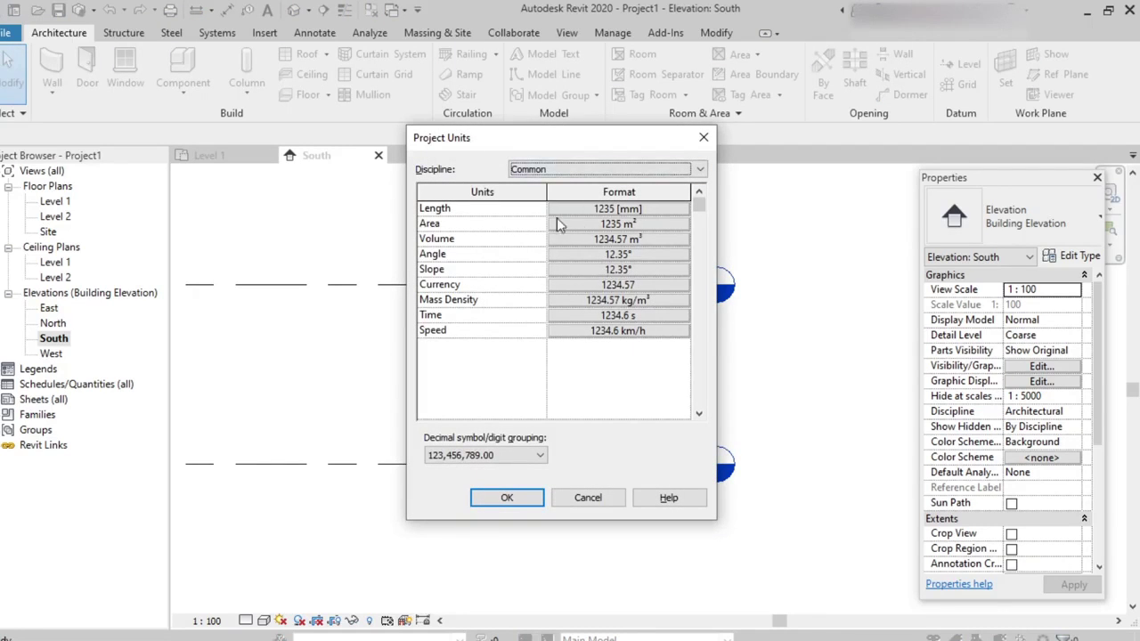
click(579, 210)
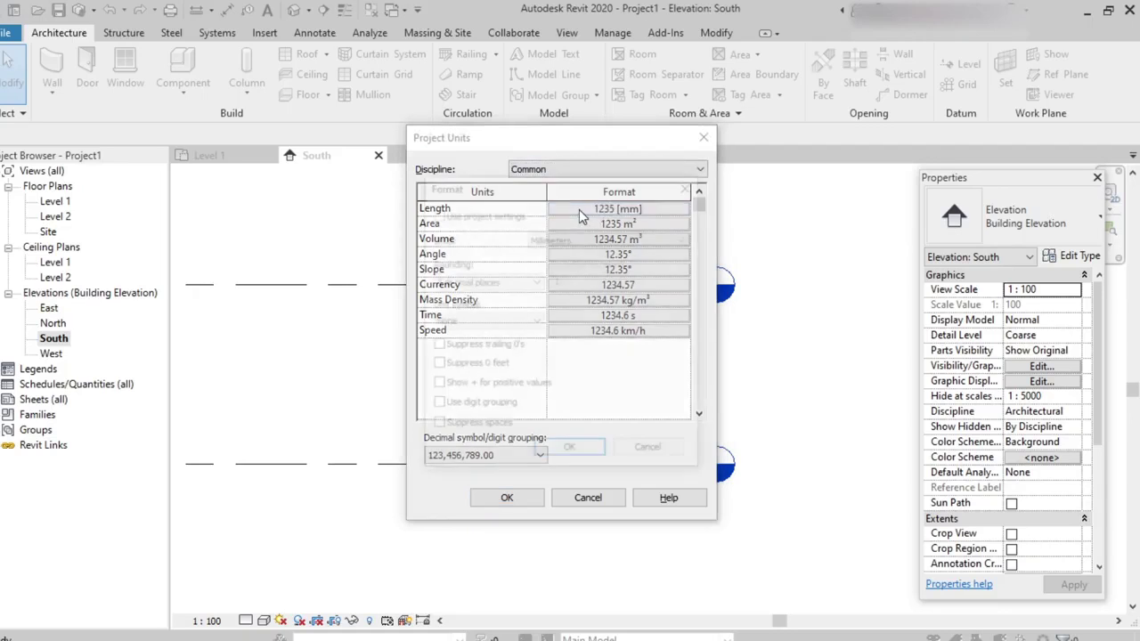
click(561, 241)
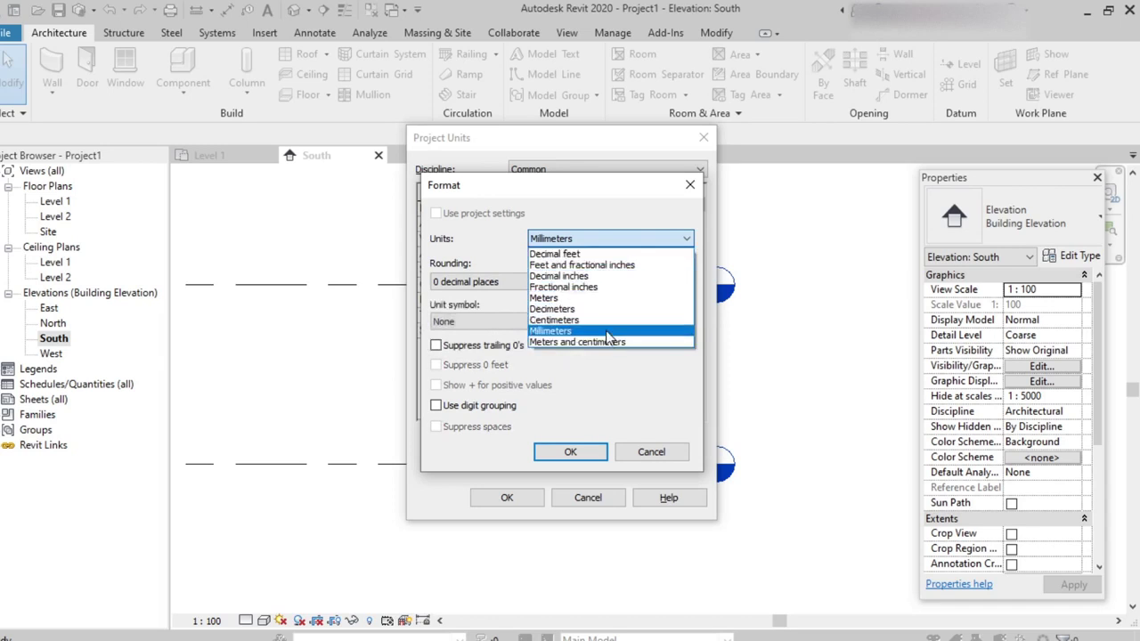
click(566, 333)
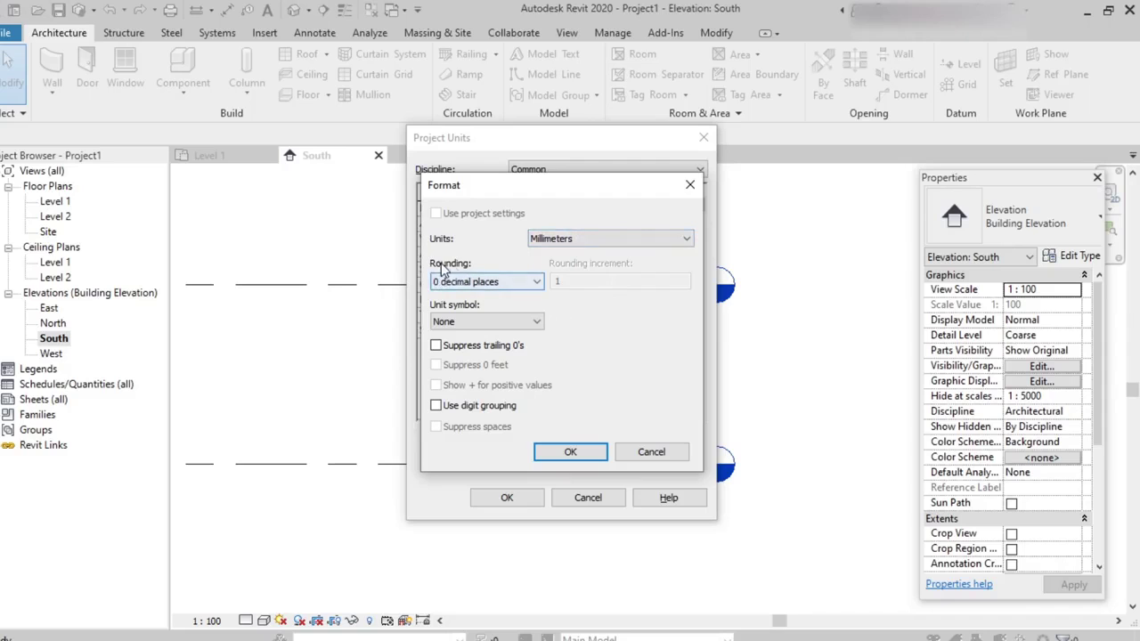
click(512, 323)
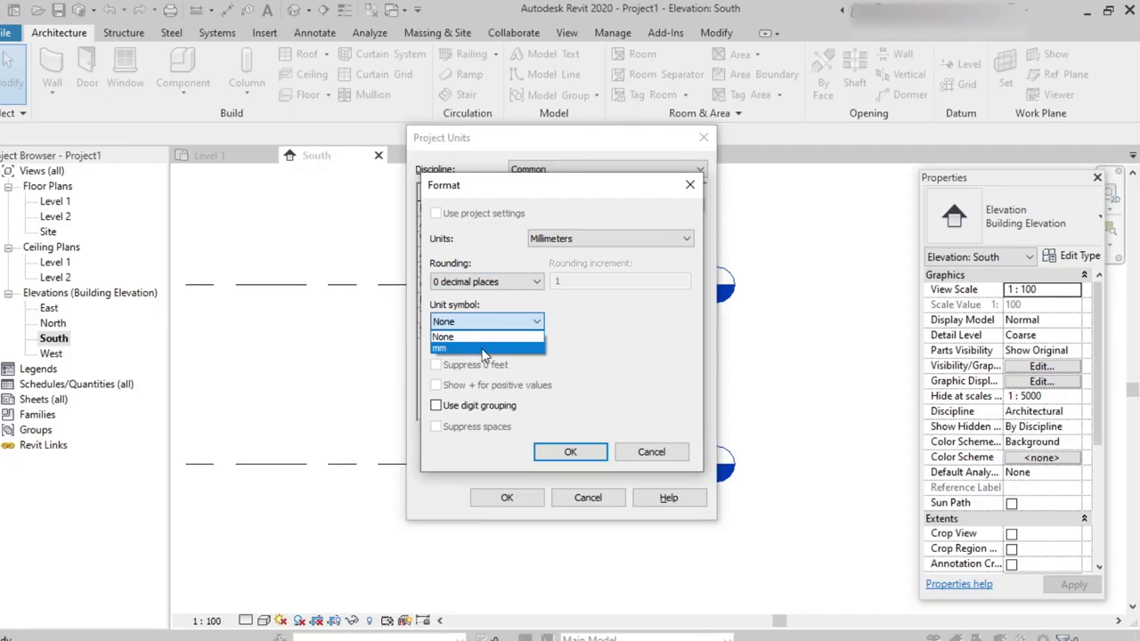
click(610, 356)
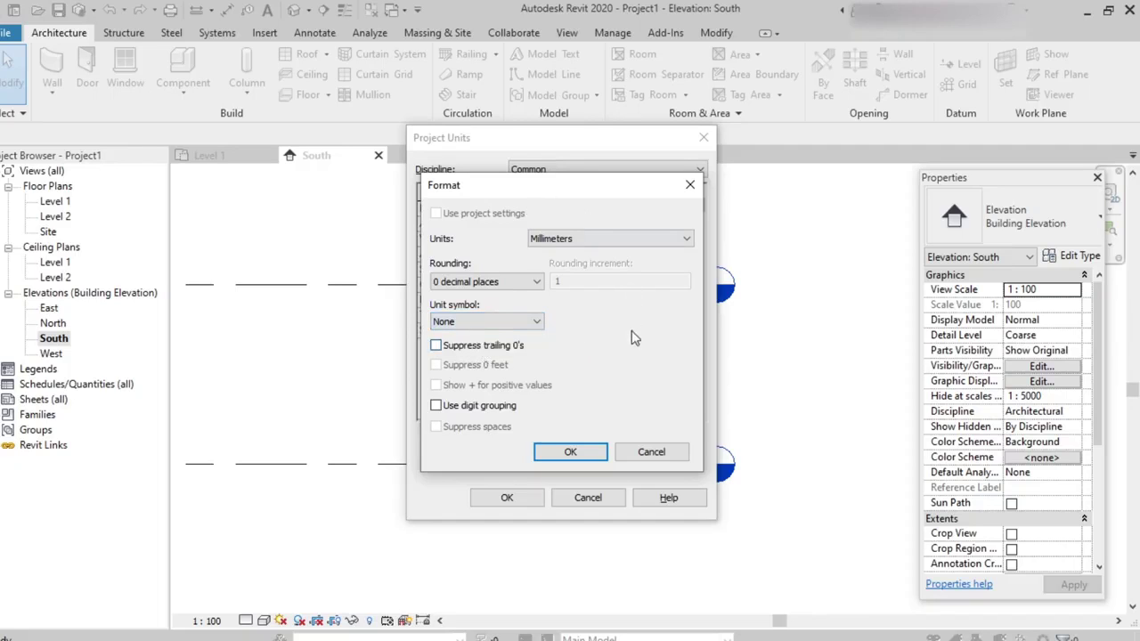
click(570, 451)
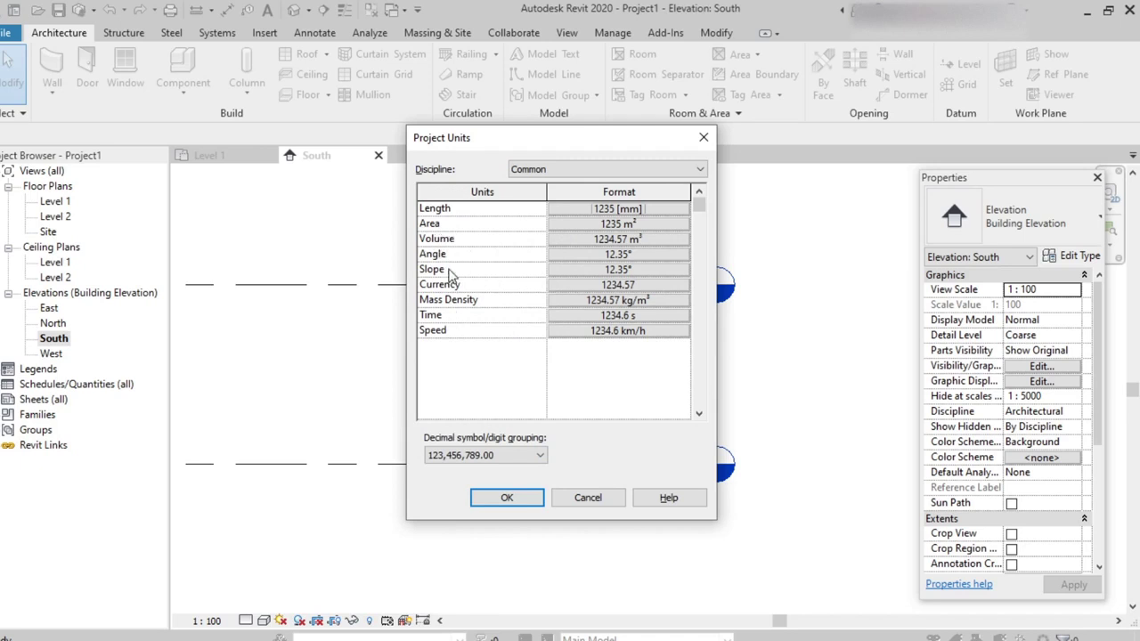
click(501, 501)
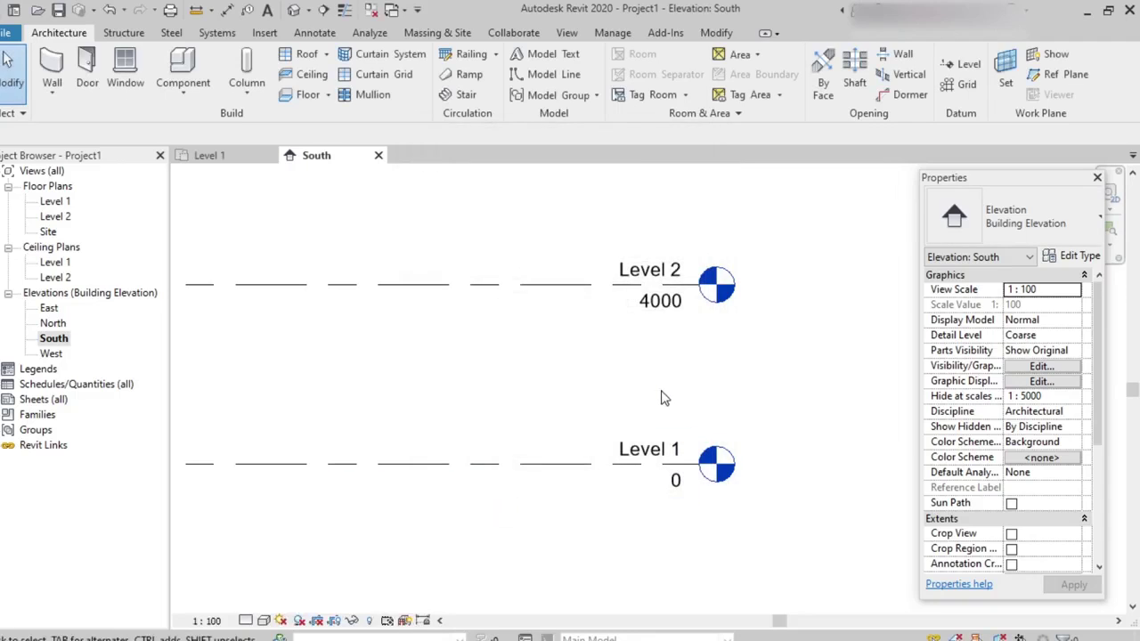
Step: Draw a new level 4000 mm above Level 2, starting in line with the existing levels' left ends and stopping partway along them
scroll(662, 396, down, 3)
middle_drag(656, 399, 705, 389)
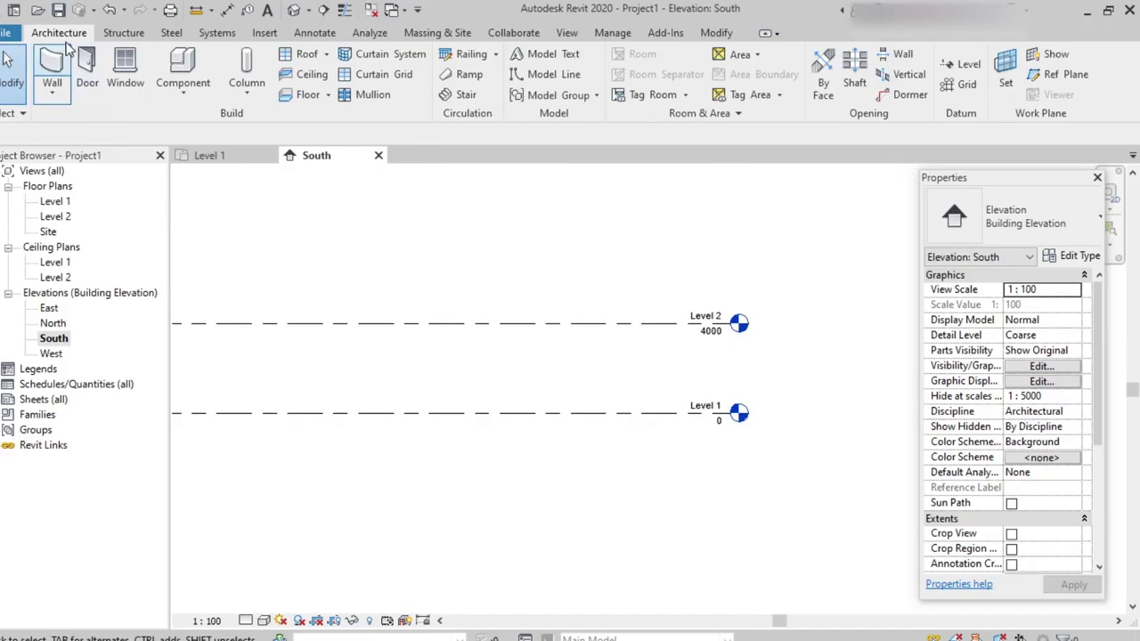
click(962, 73)
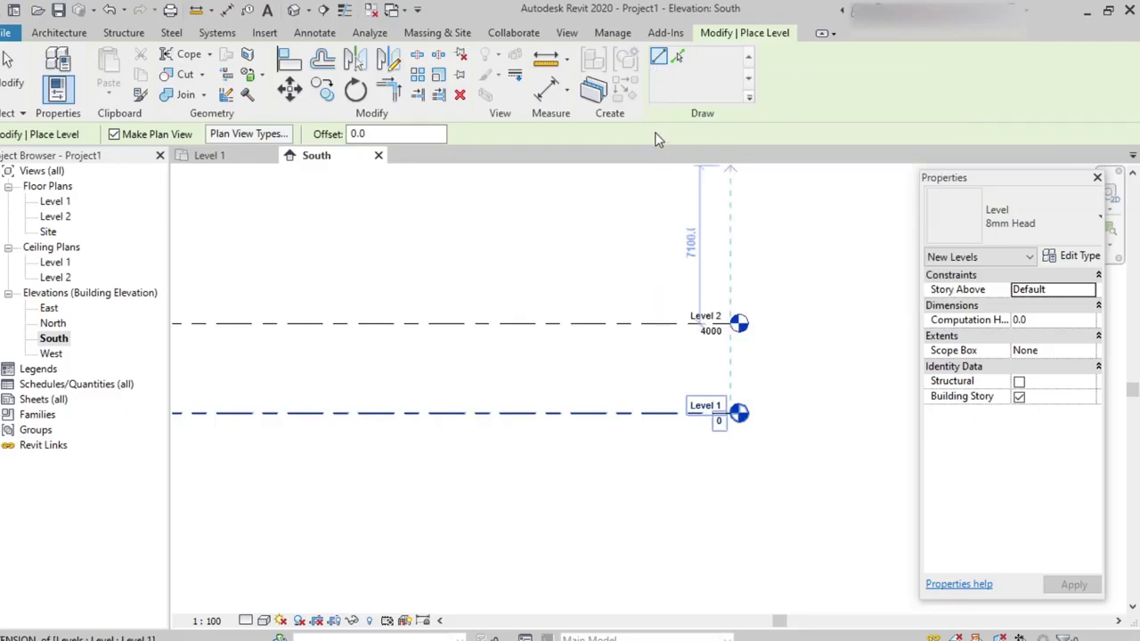
scroll(629, 285, down, 2)
scroll(668, 298, up, 1)
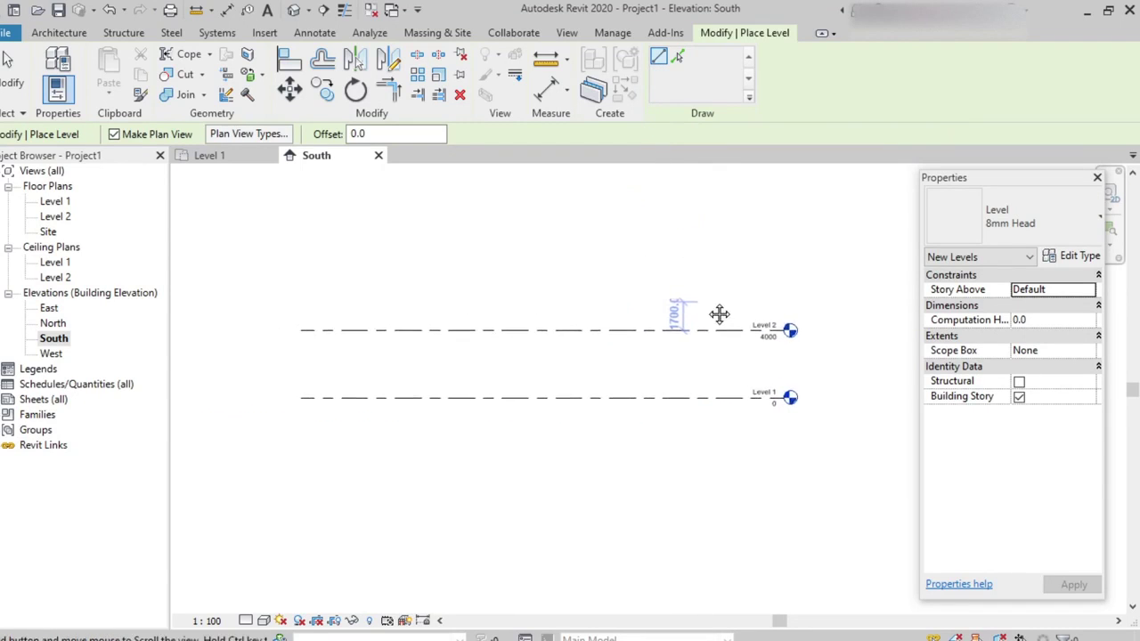
scroll(490, 308, up, 1)
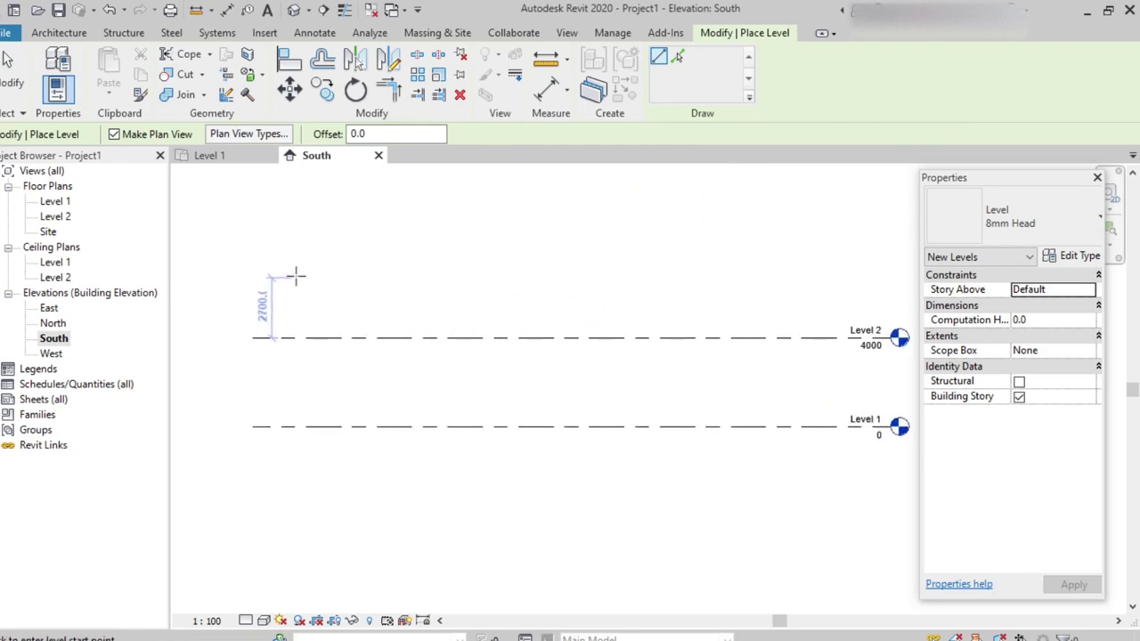
scroll(294, 274, up, 1)
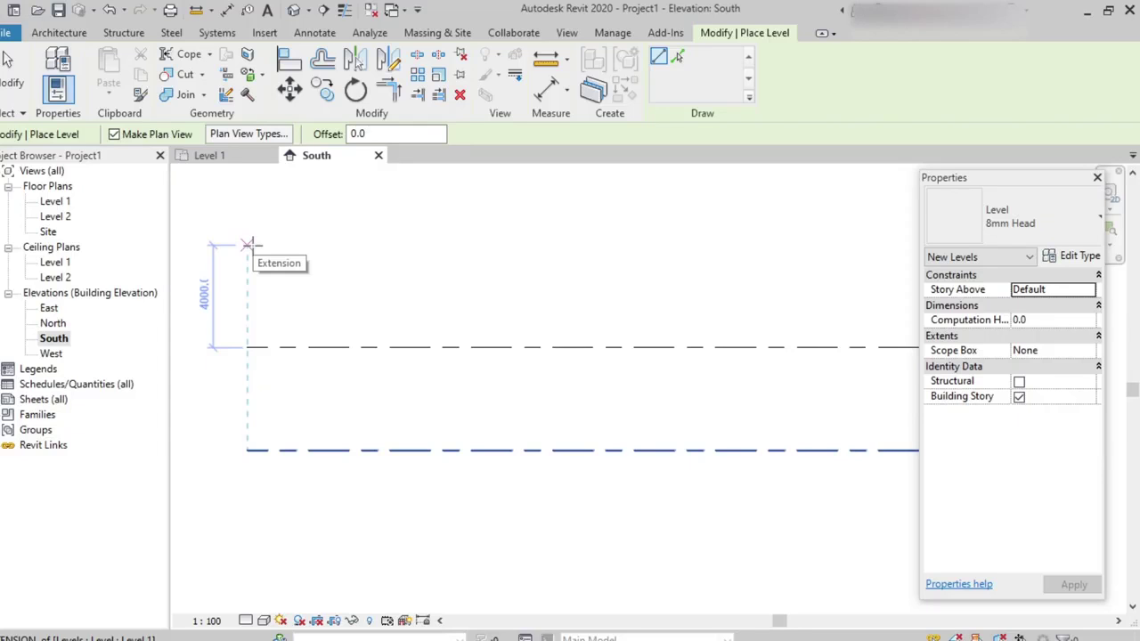
click(248, 243)
scroll(542, 261, down, 2)
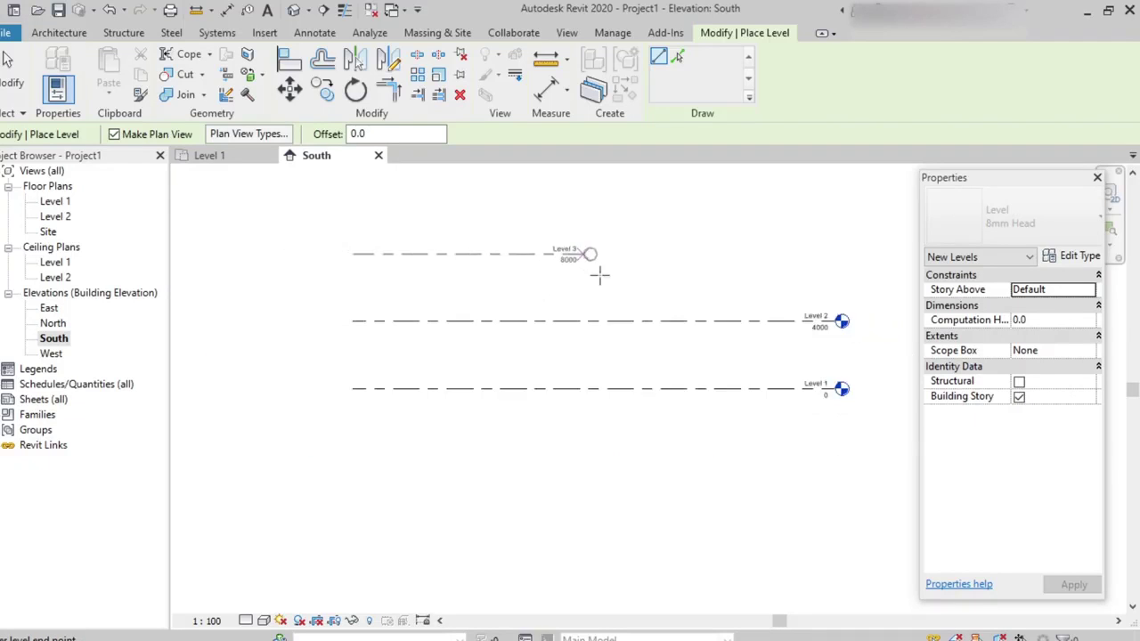
scroll(592, 276, down, 1)
click(771, 260)
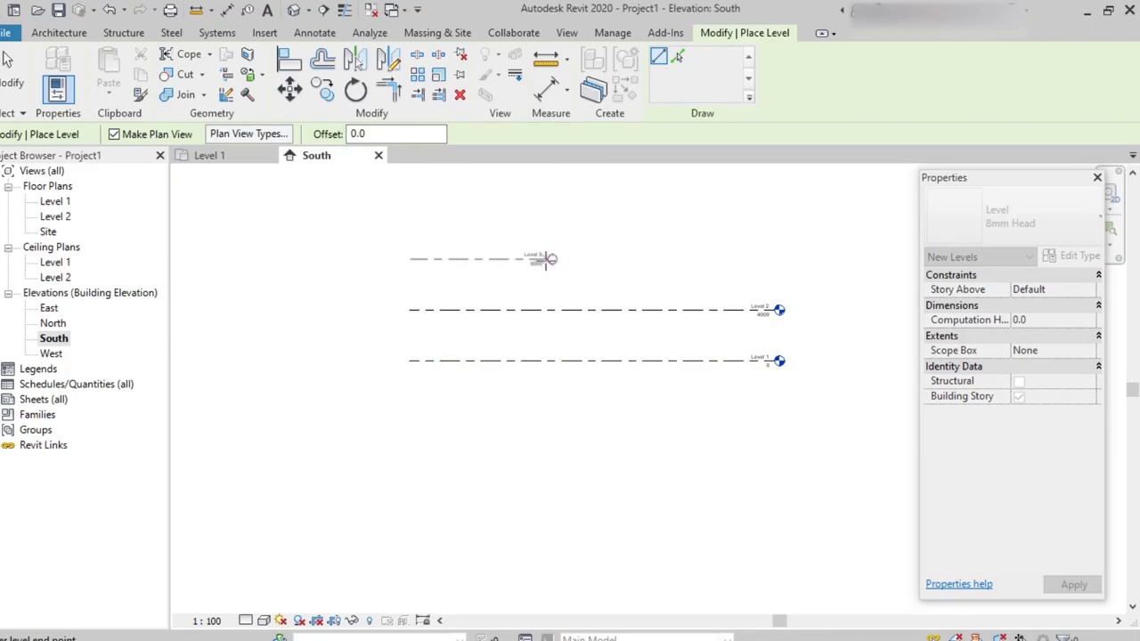
scroll(602, 267, up, 3)
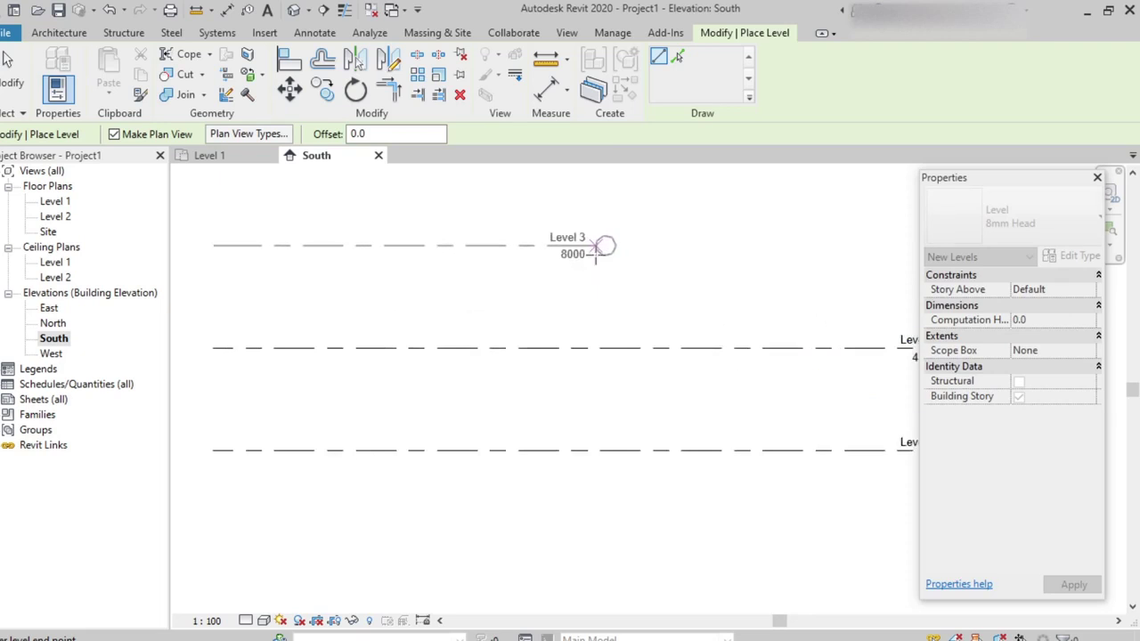
click(598, 248)
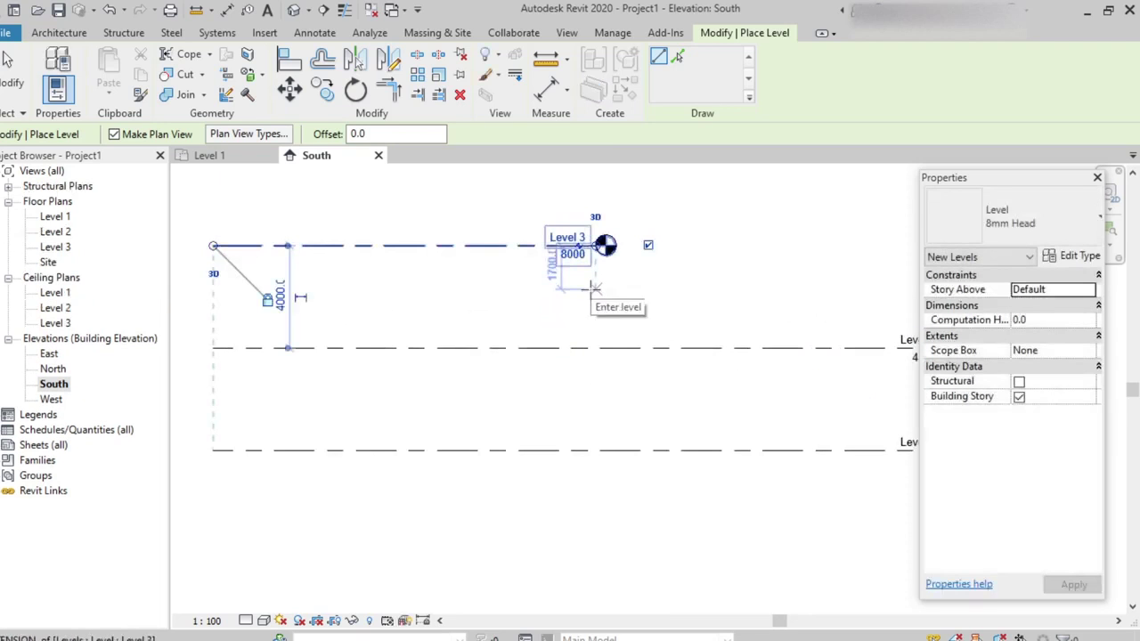
right_click(592, 288)
click(613, 299)
right_click(612, 292)
click(631, 302)
Step: Extend the head end of Level 3 until it aligns with the heads of Level 1 and Level 2
scroll(634, 293, down, 2)
scroll(634, 293, up, 3)
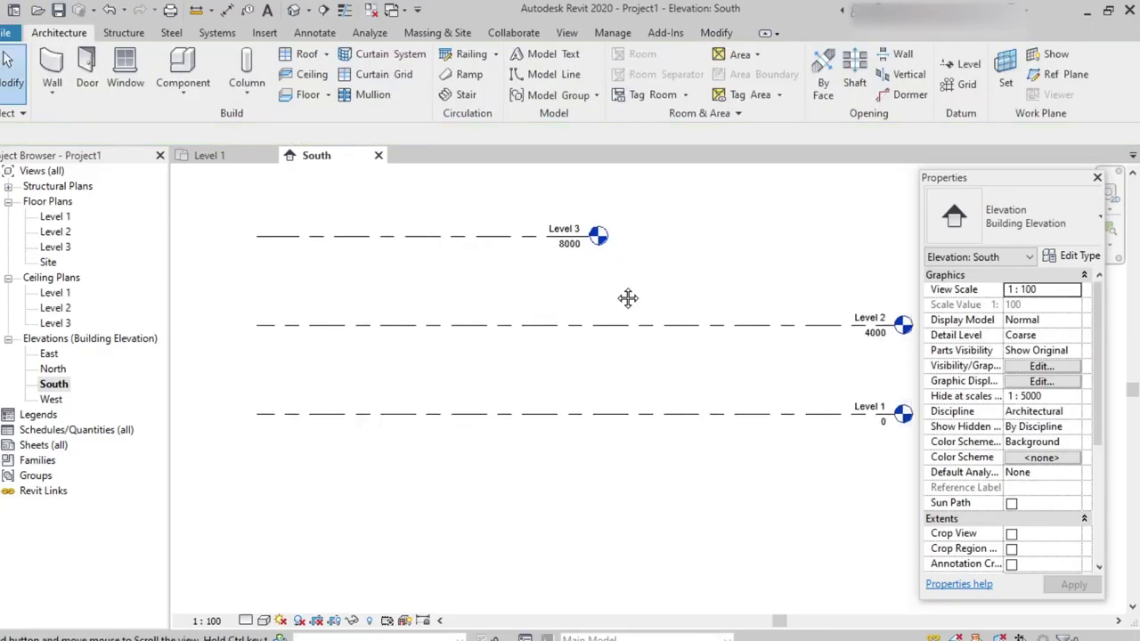
click(445, 239)
scroll(547, 277, up, 1)
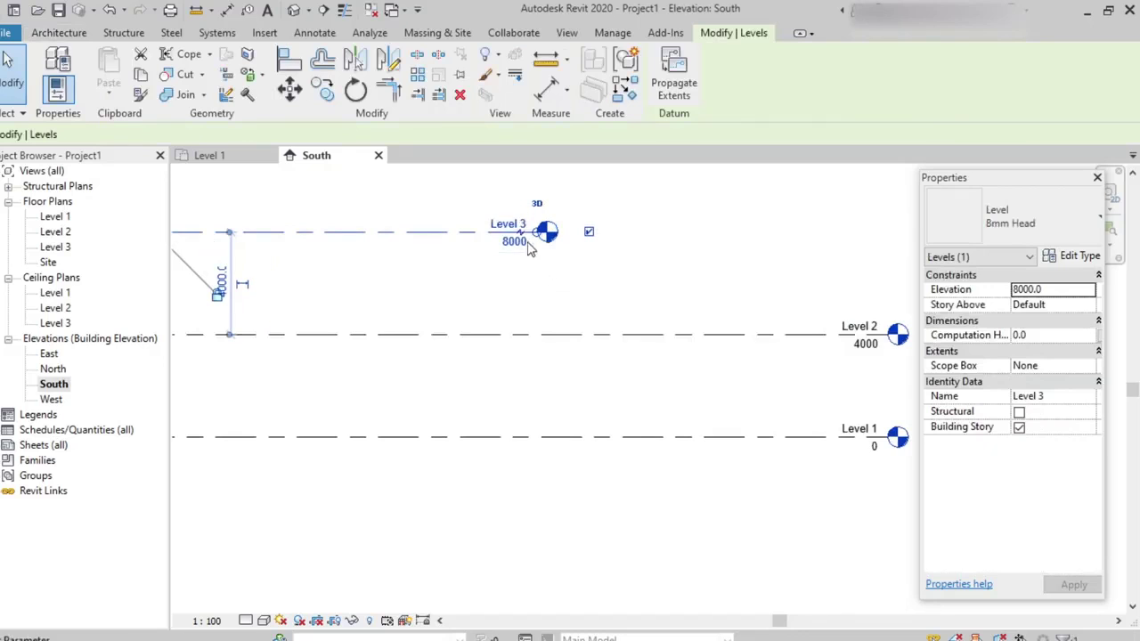
scroll(534, 245, up, 2)
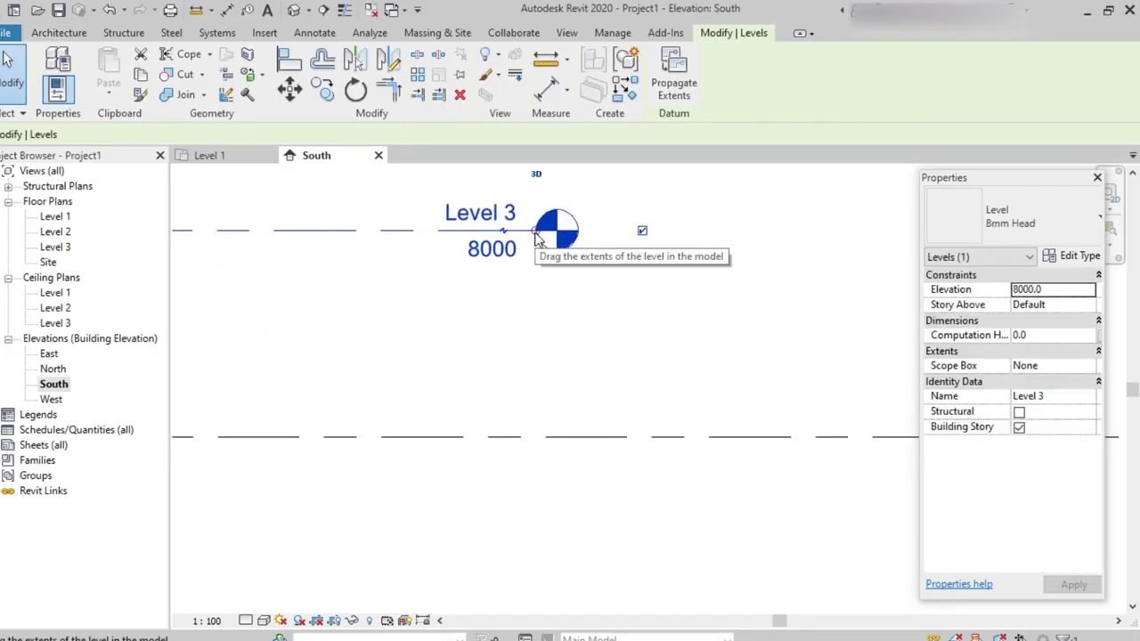
drag(537, 240, 819, 264)
scroll(819, 267, down, 2)
middle_drag(819, 303, 643, 294)
scroll(644, 276, down, 1)
drag(641, 269, 824, 263)
click(732, 328)
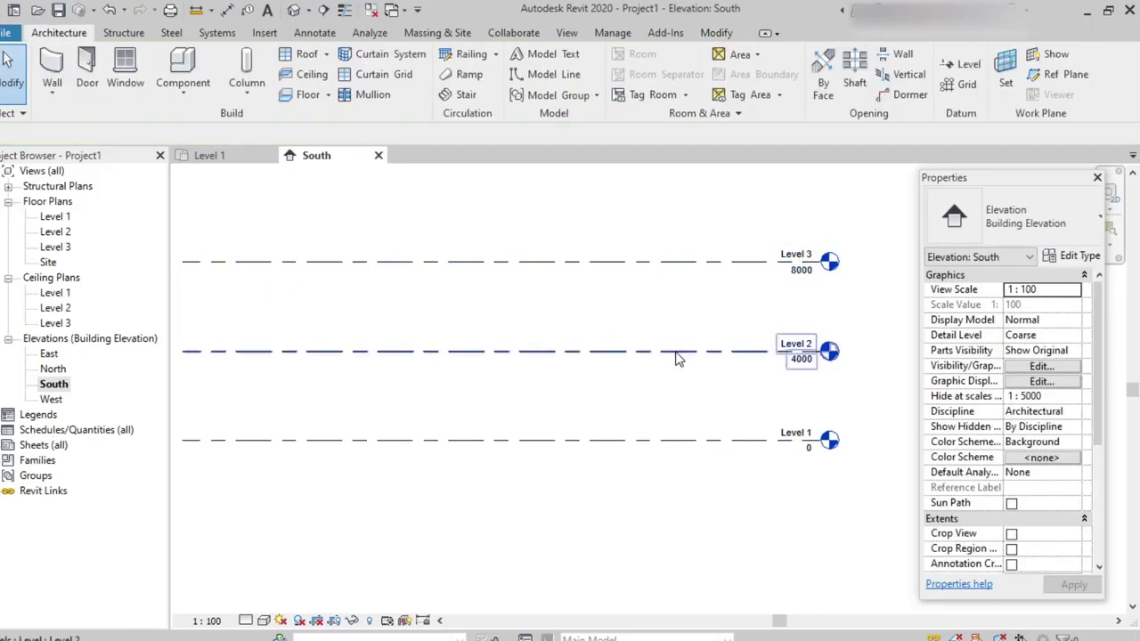
Step: Examine the names, elevations and aligned ends of all three levels in the South elevation
scroll(664, 339, down, 1)
scroll(783, 308, up, 2)
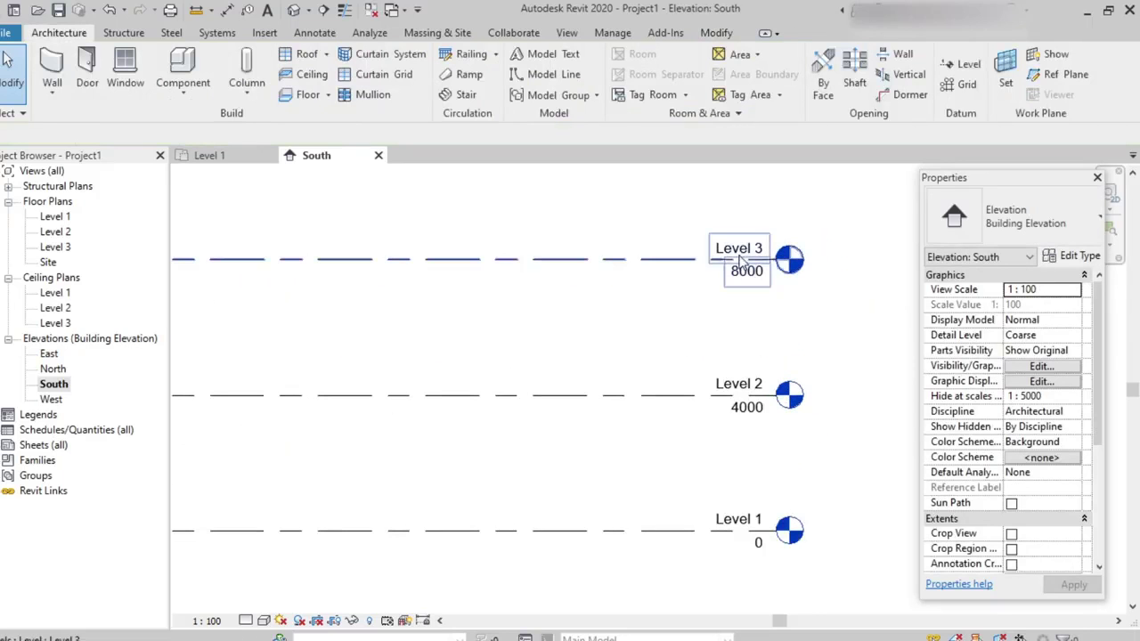
scroll(750, 276, up, 2)
scroll(753, 294, down, 3)
scroll(754, 303, up, 1)
scroll(740, 288, down, 2)
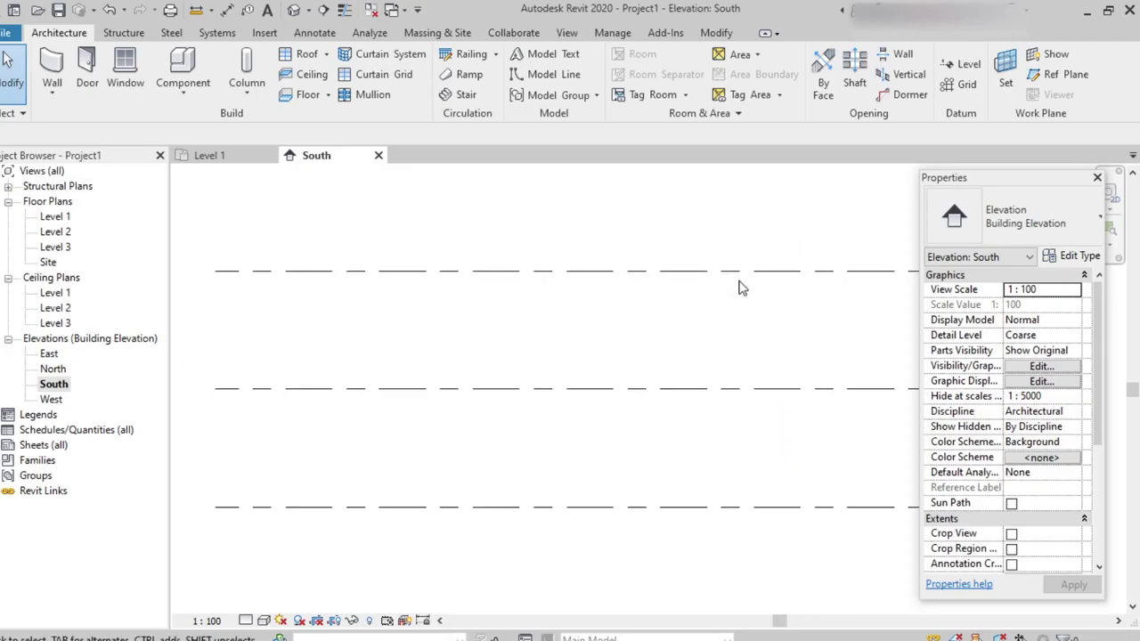
scroll(779, 348, down, 1)
middle_drag(779, 348, 656, 331)
scroll(719, 348, up, 3)
middle_drag(720, 348, 700, 425)
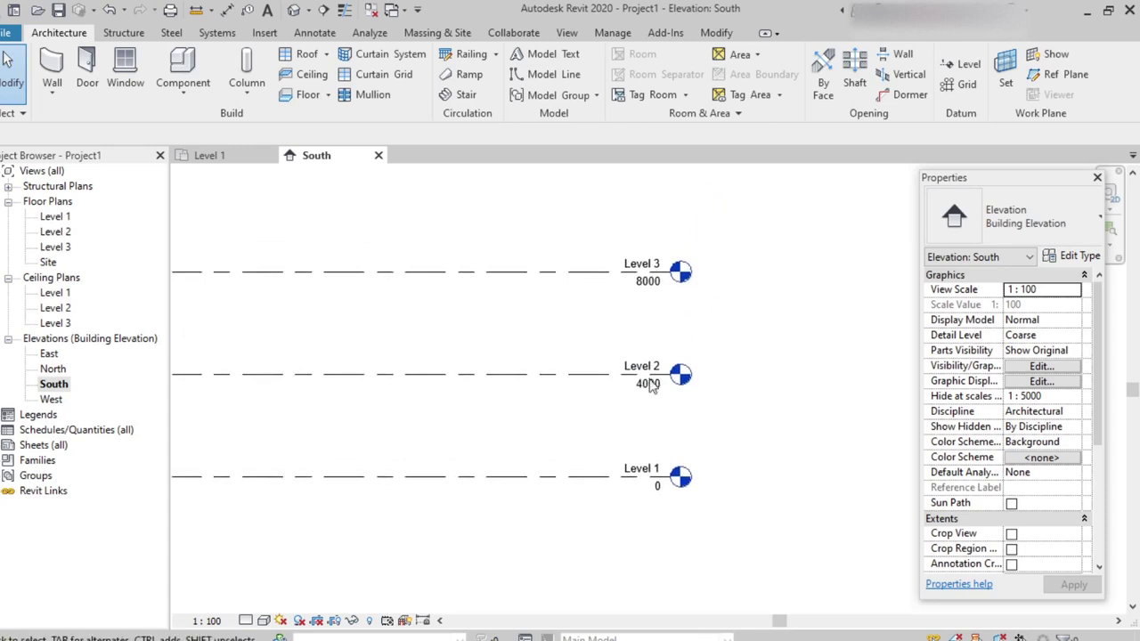
scroll(661, 345, up, 1)
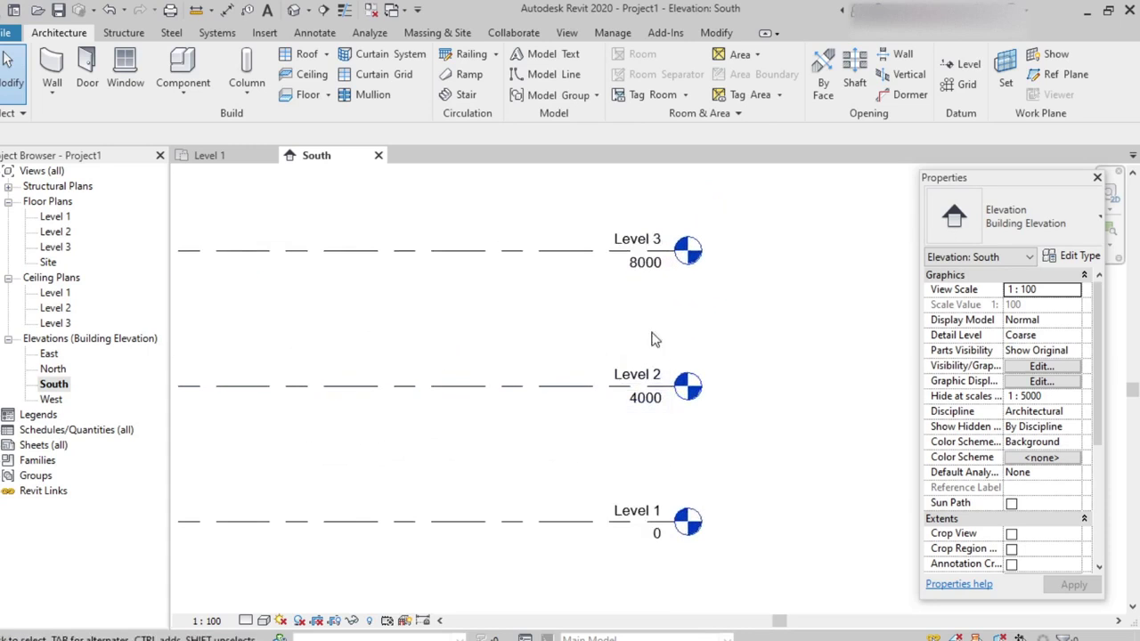
scroll(529, 351, down, 3)
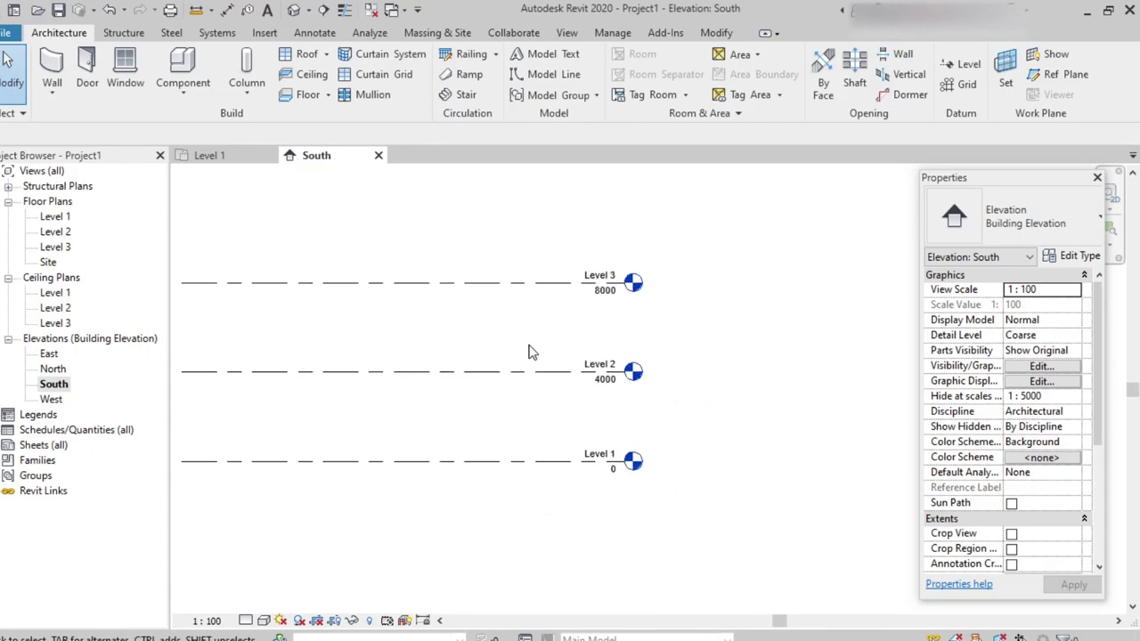
middle_drag(472, 325, 705, 343)
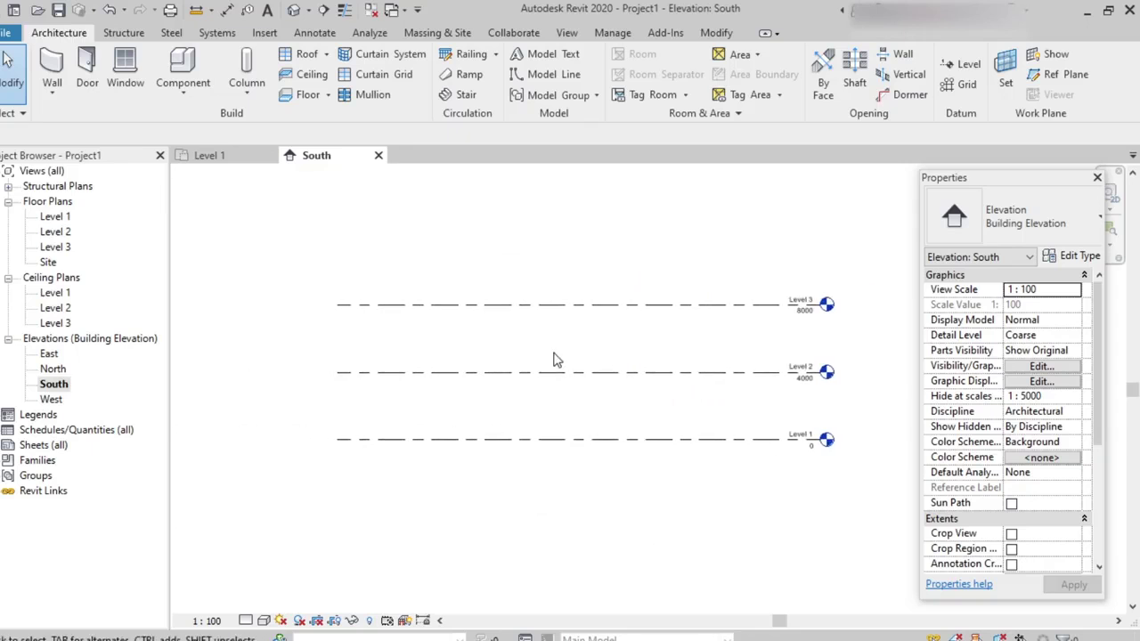
scroll(629, 364, up, 1)
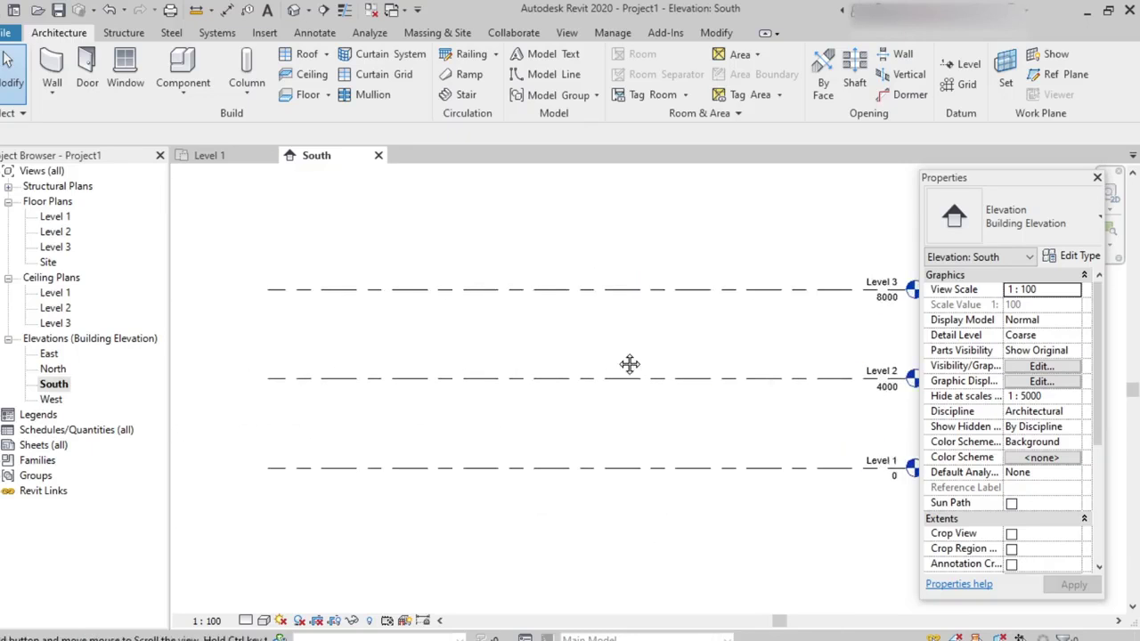
Step: Create a new level 4000 mm above Level 3 by picking the Level 3 line with the Pick Lines option and a 4000 offset
click(958, 66)
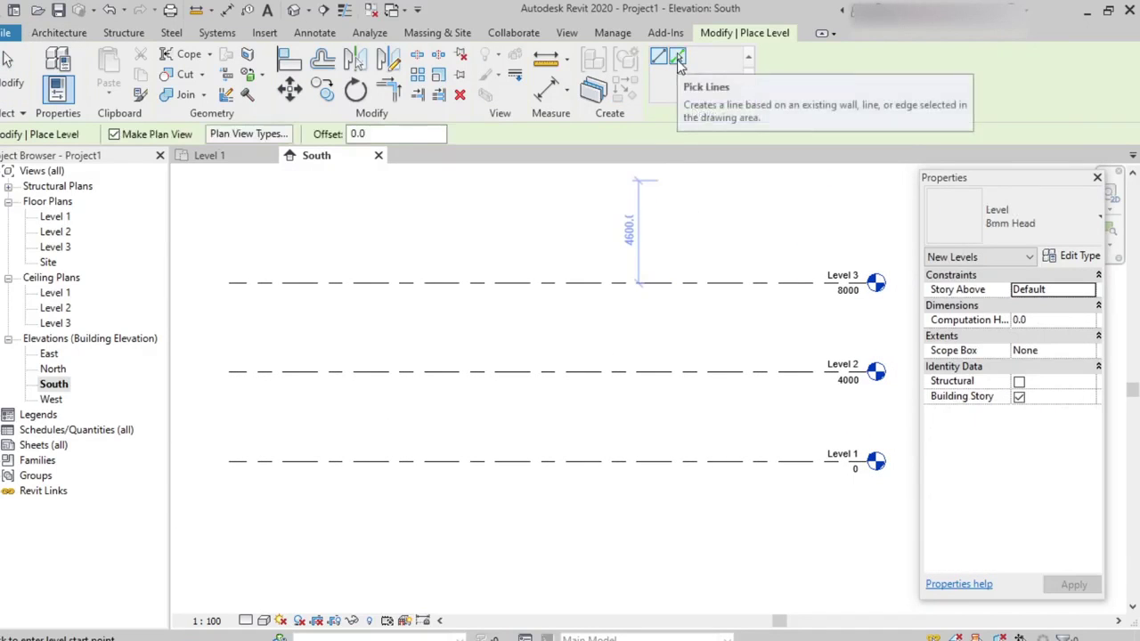
click(678, 59)
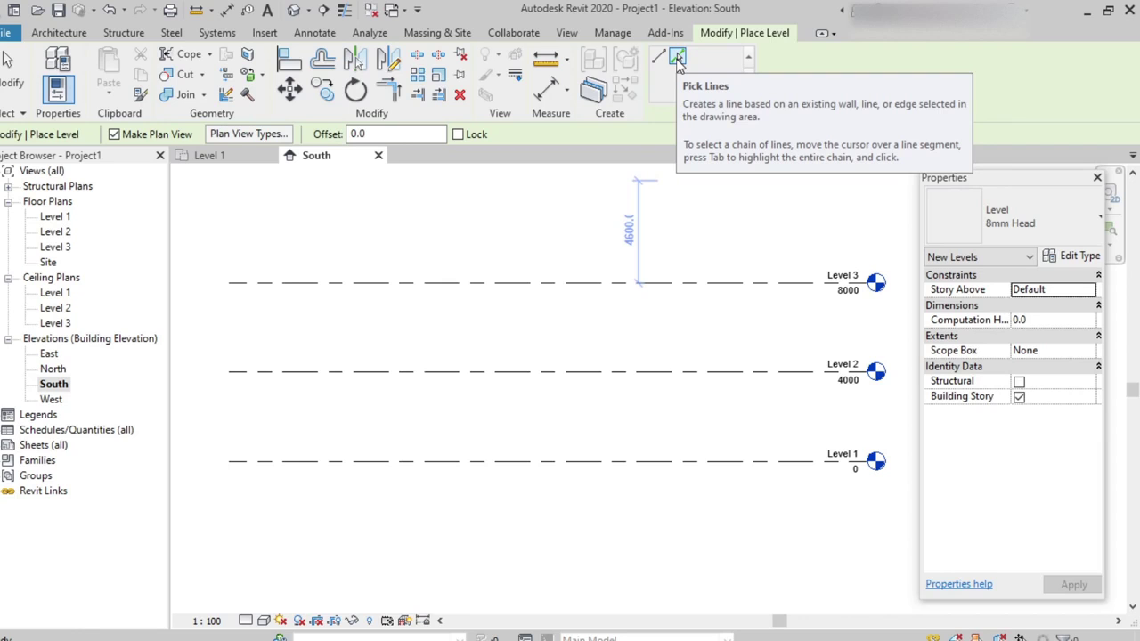
click(678, 61)
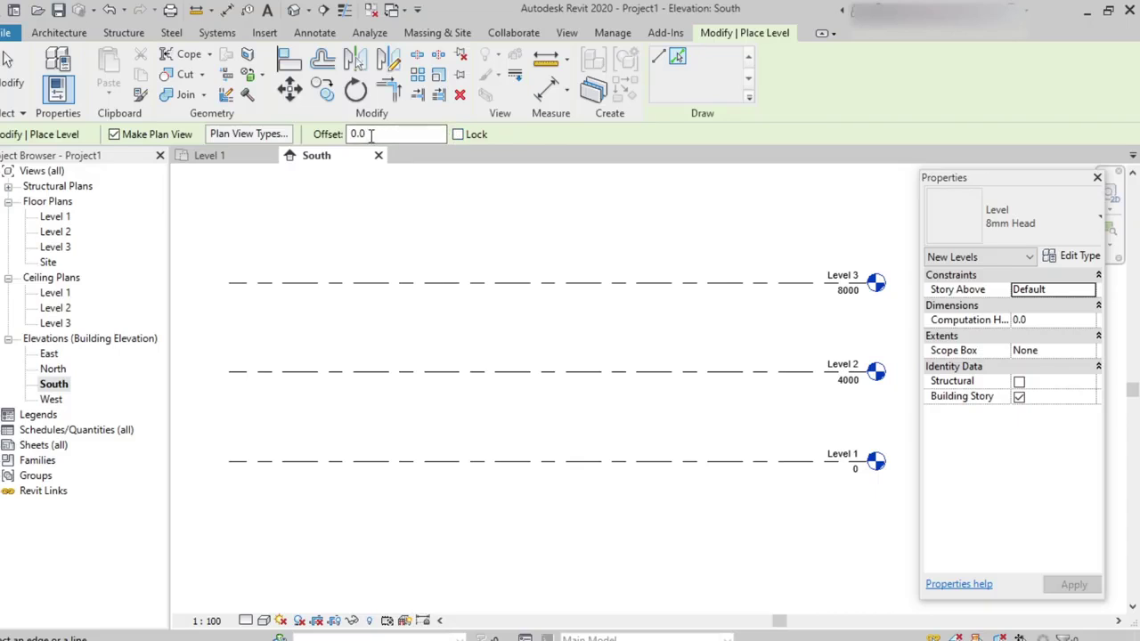
drag(366, 134, 328, 134)
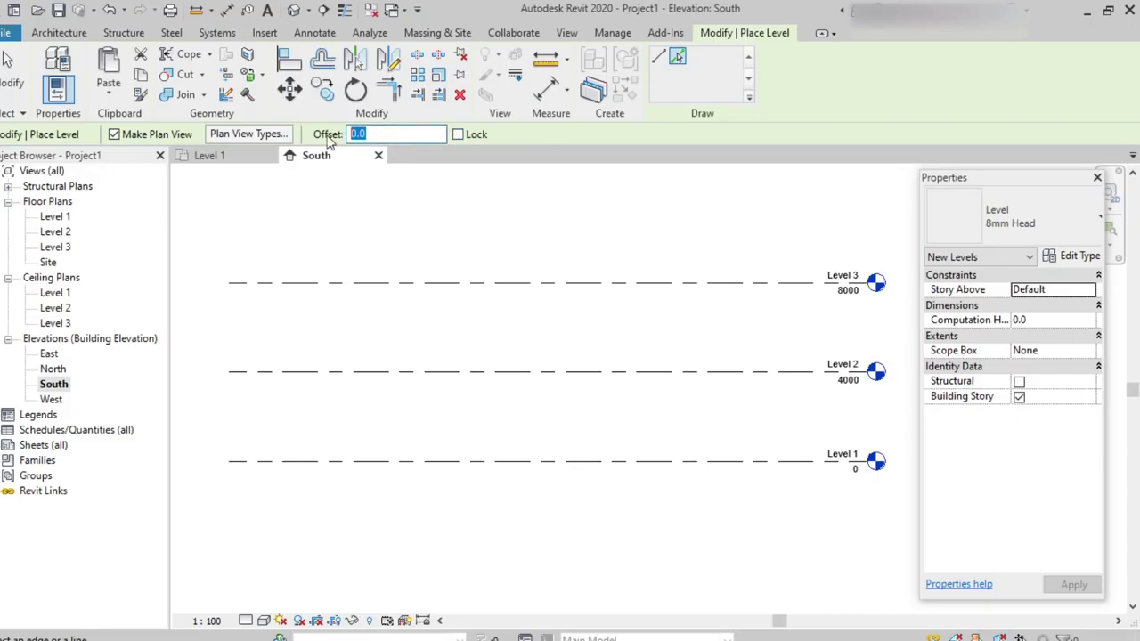
text(4000)
key(Return)
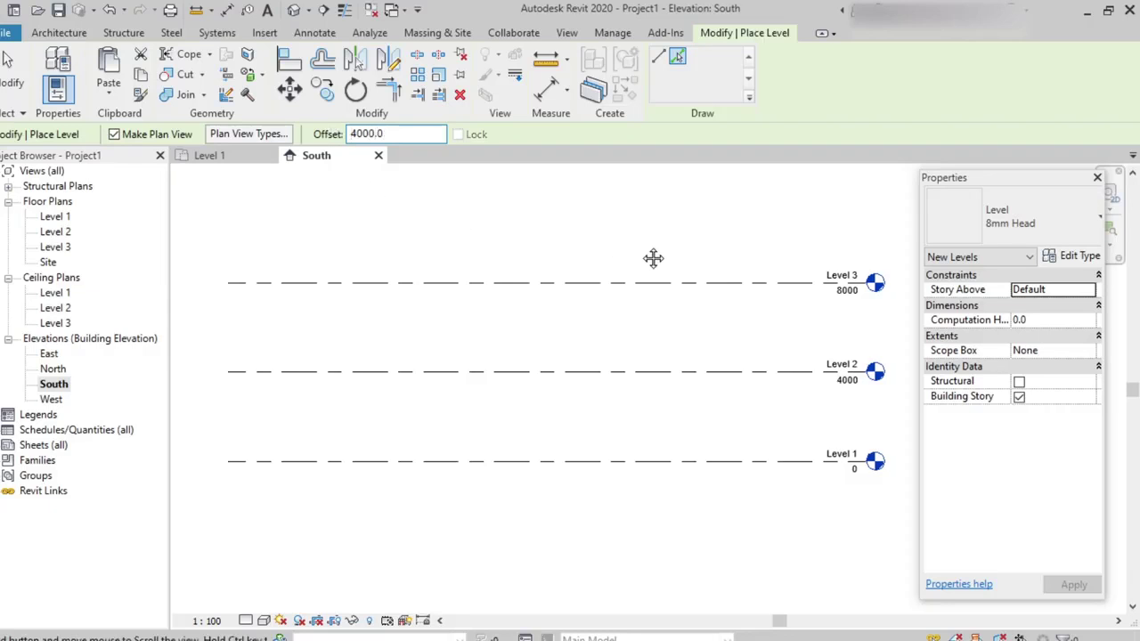
middle_drag(653, 258, 605, 282)
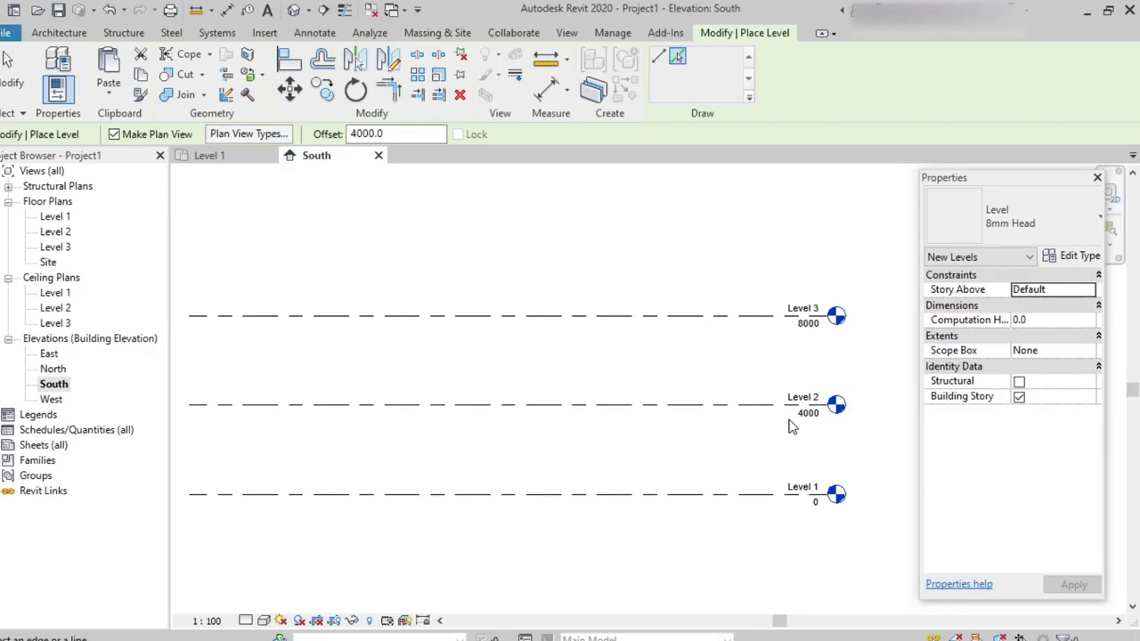
click(677, 316)
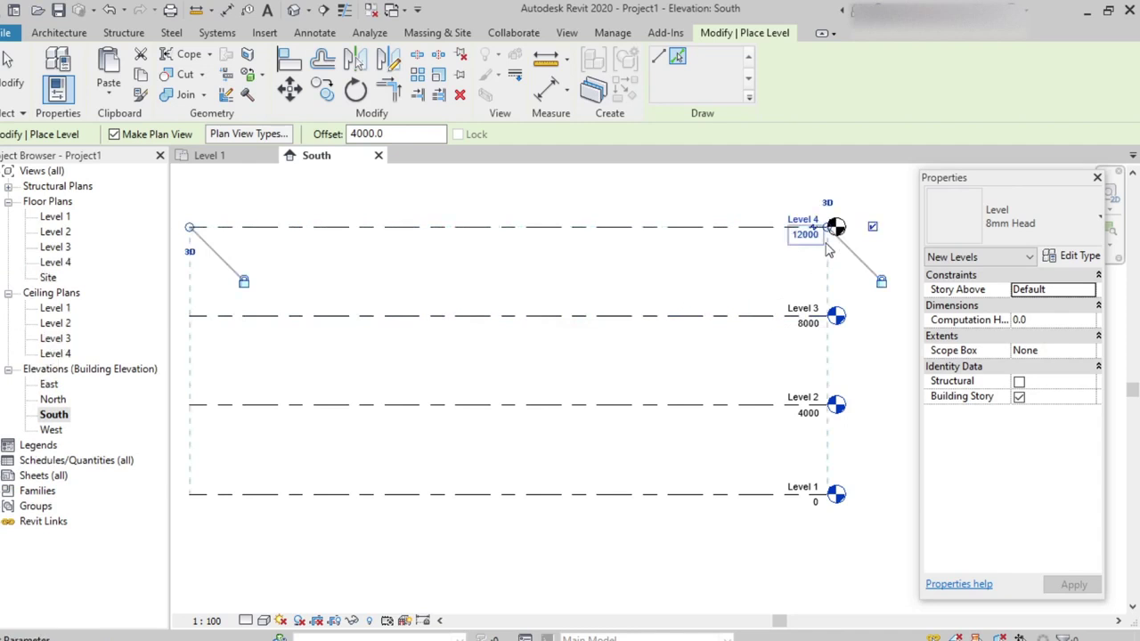
Step: Add two more levels above Level 4, each offset 4000 mm upward from the topmost level line
scroll(826, 249, up, 1)
scroll(824, 249, up, 1)
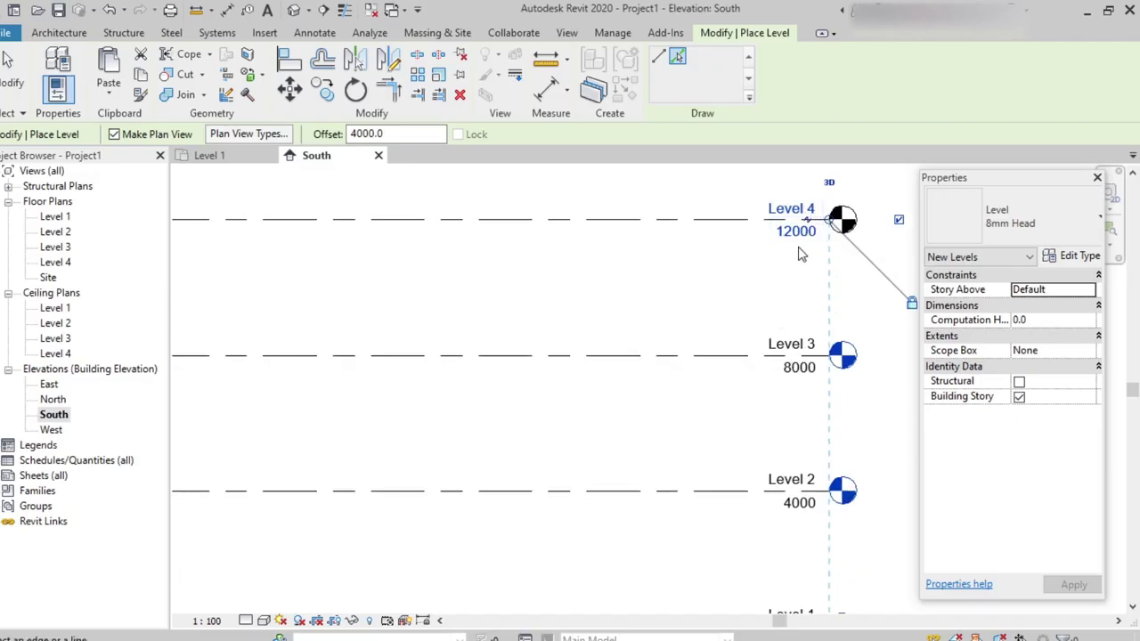
middle_drag(667, 282, 633, 402)
click(610, 340)
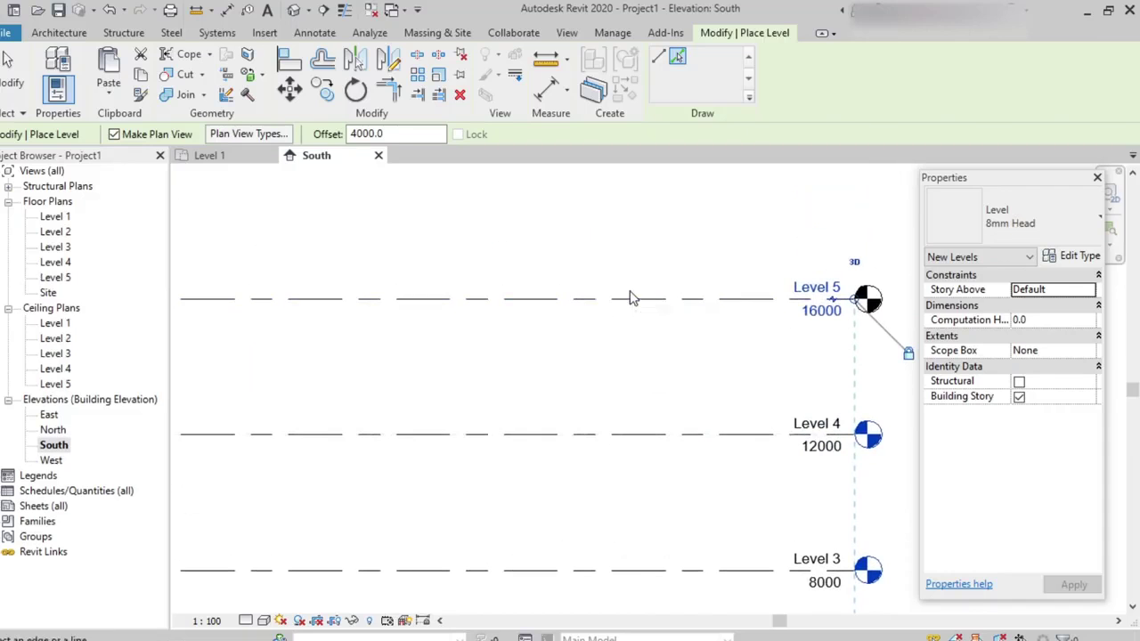
middle_drag(630, 304, 621, 398)
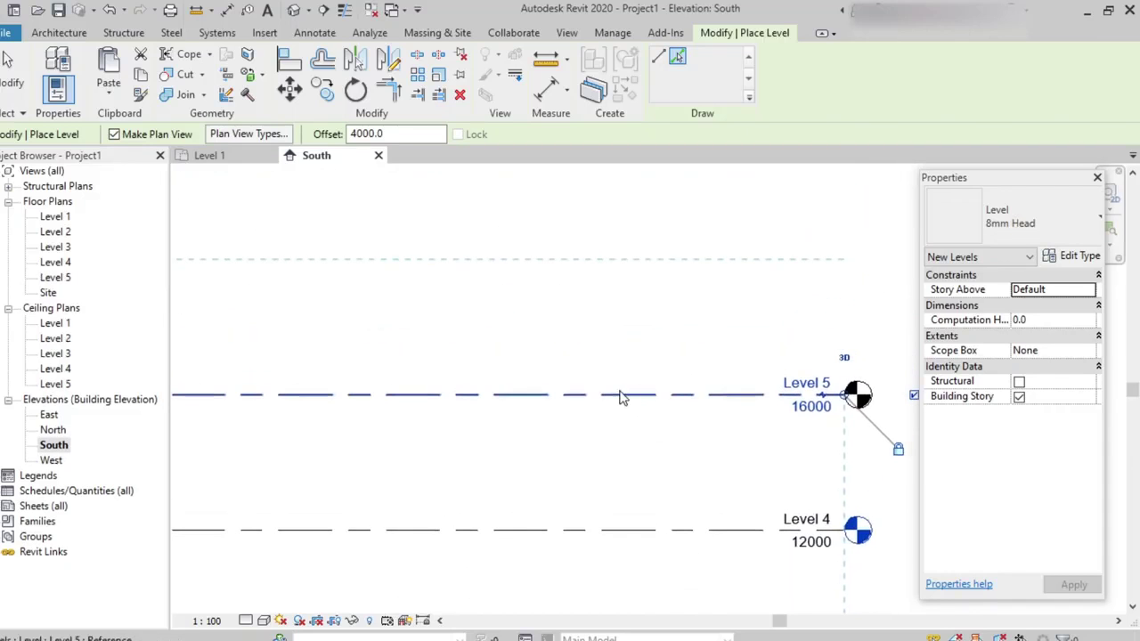
click(621, 398)
scroll(633, 401, down, 2)
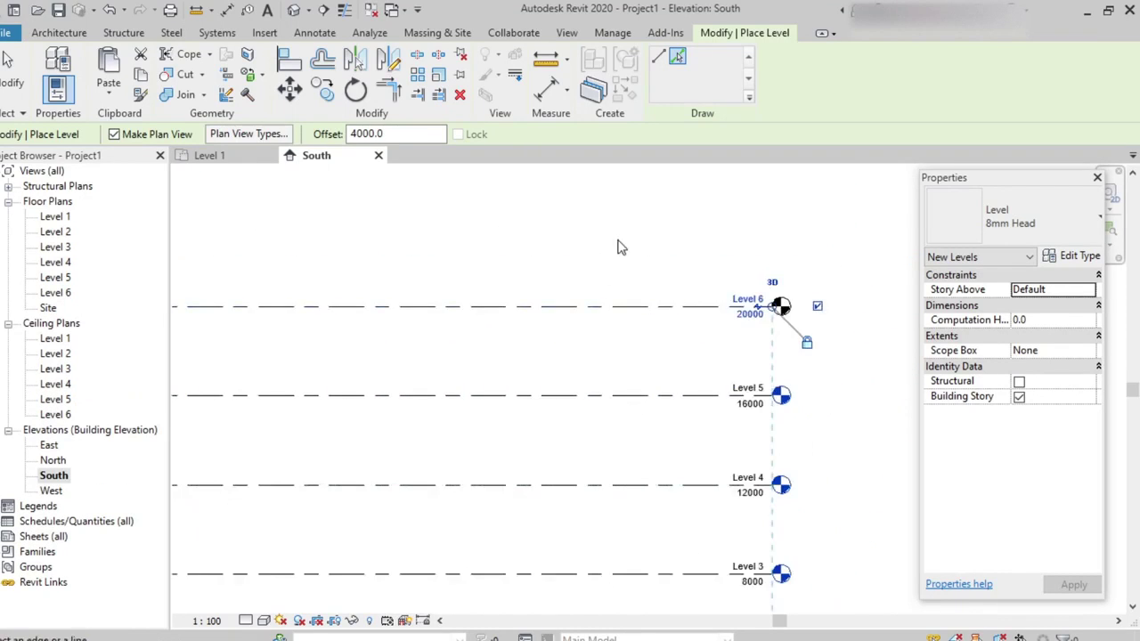
scroll(669, 372, down, 3)
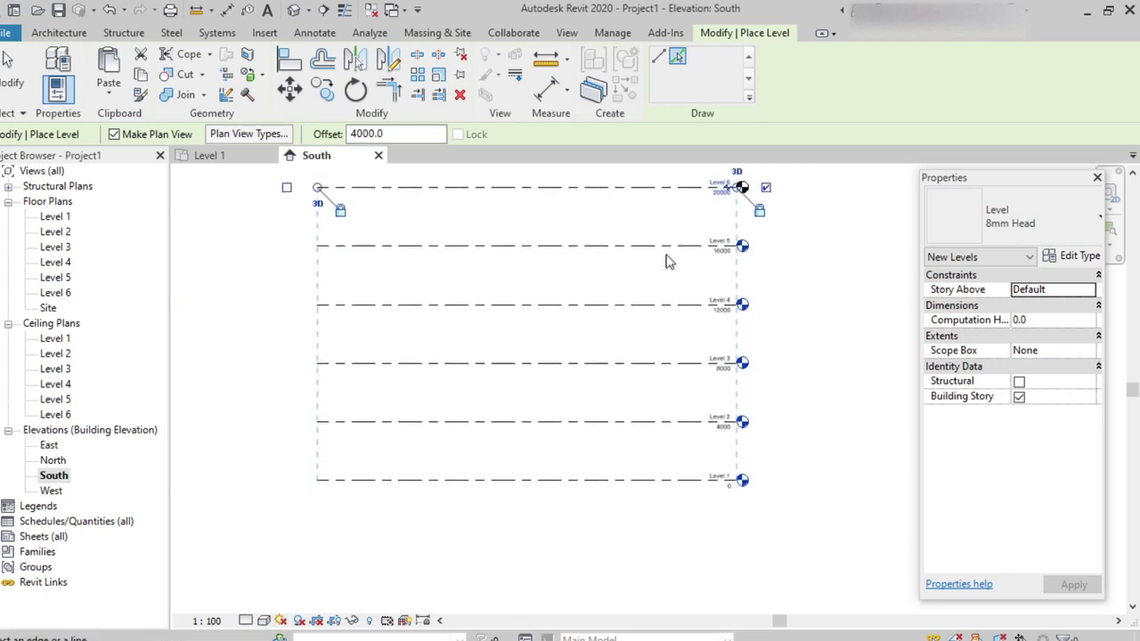
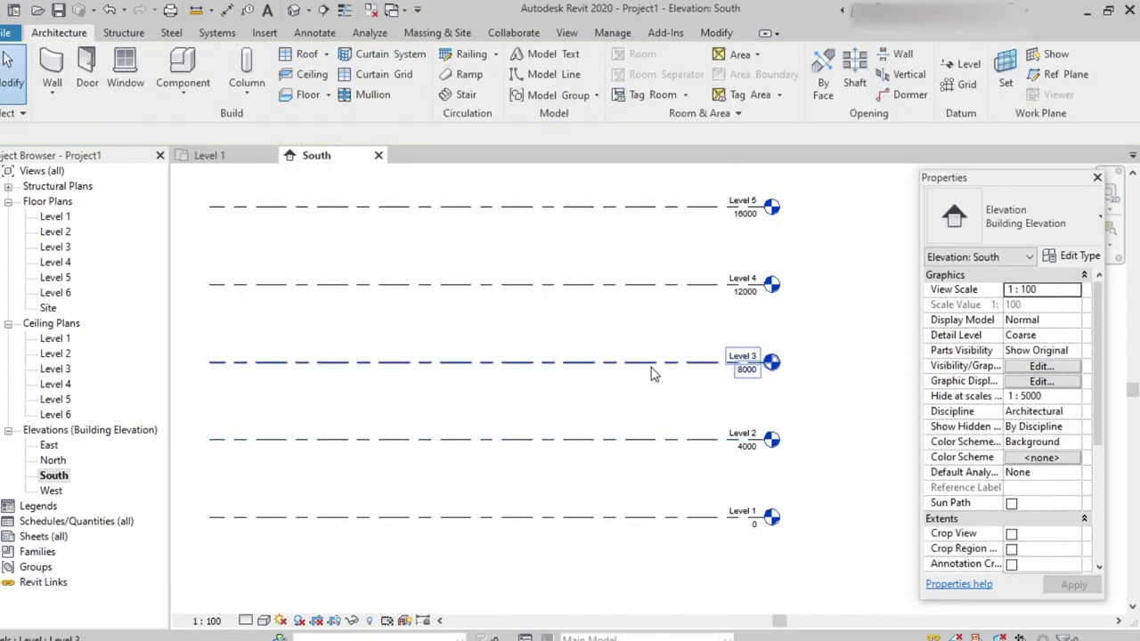
Step: Rename Level 1 as Basement on its level head and apply the new name to the corresponding views
scroll(738, 547, up, 2)
scroll(739, 544, up, 1)
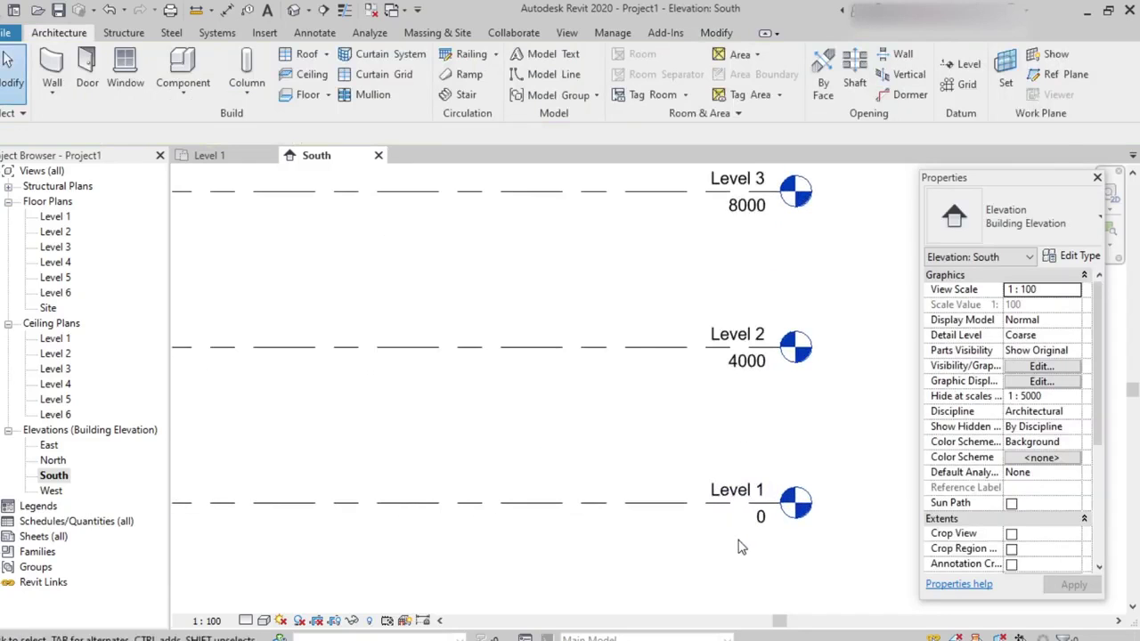
scroll(644, 463, up, 2)
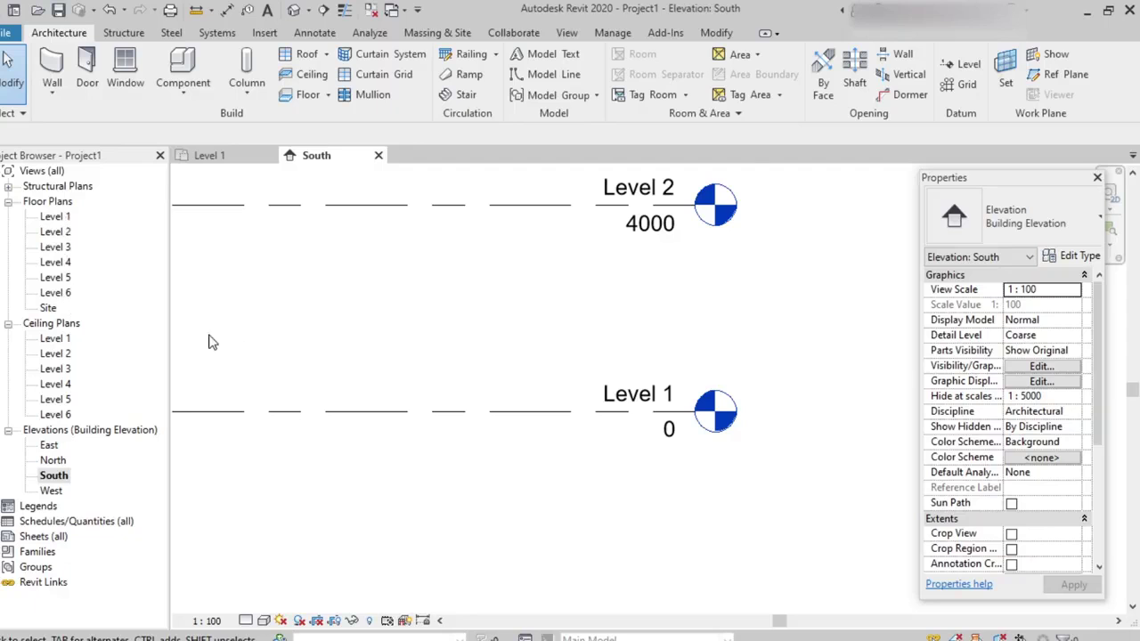
scroll(608, 407, up, 3)
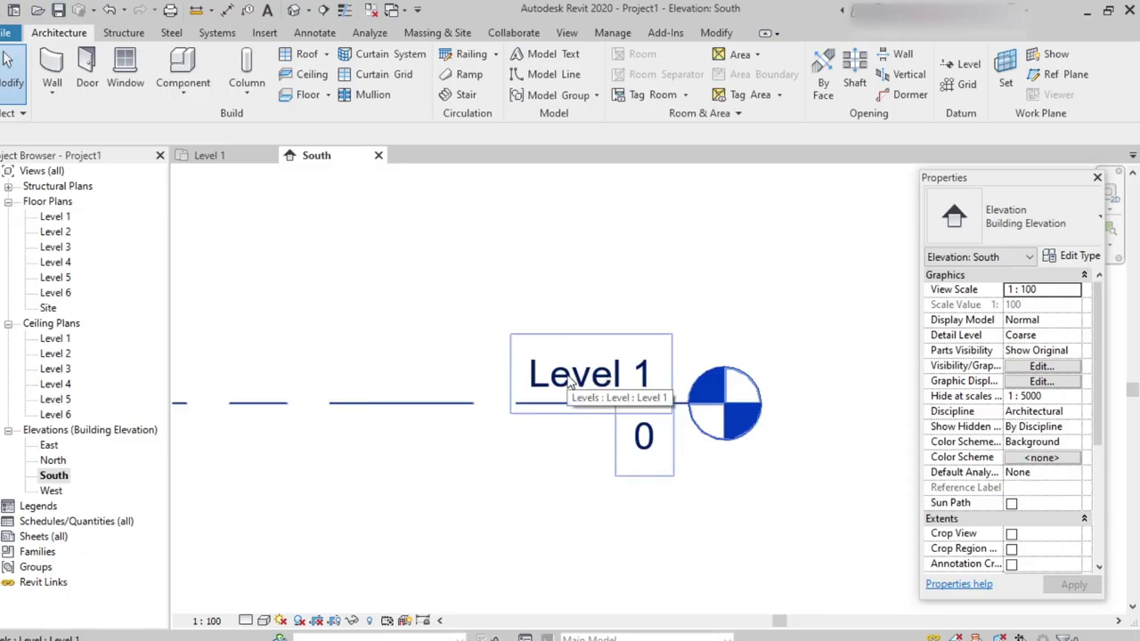
click(570, 381)
click(570, 381)
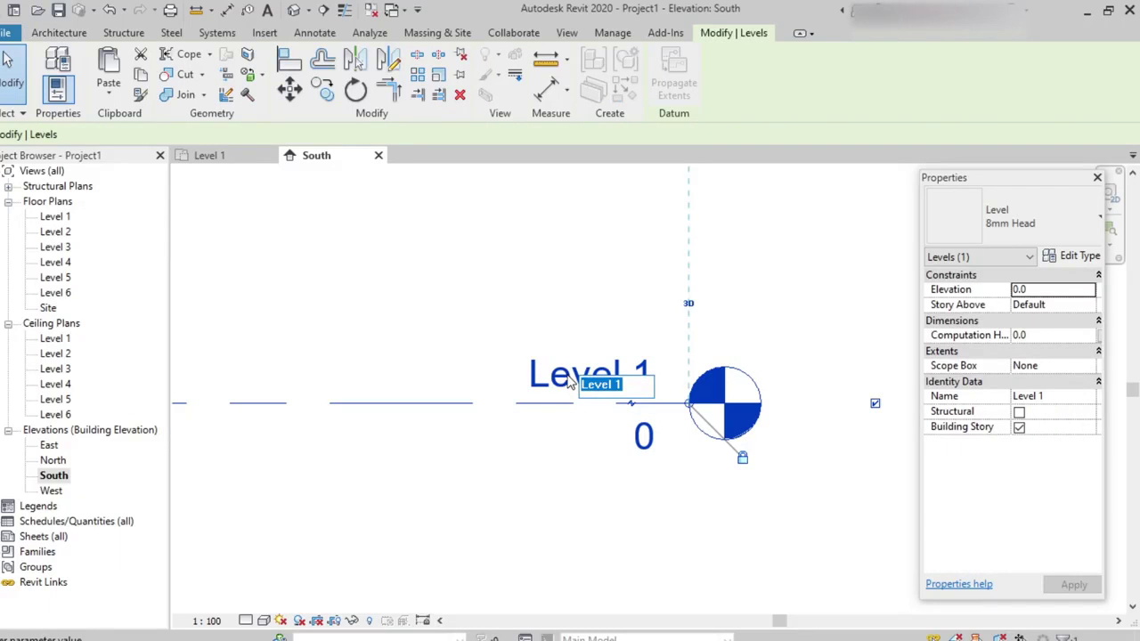
text(Basement)
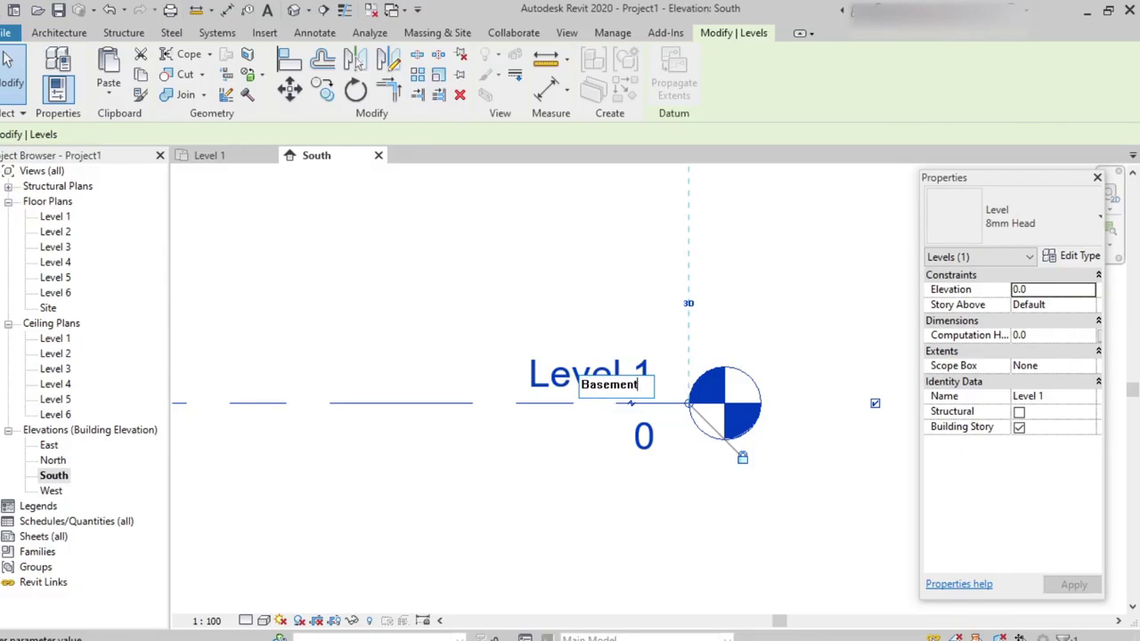
key(Return)
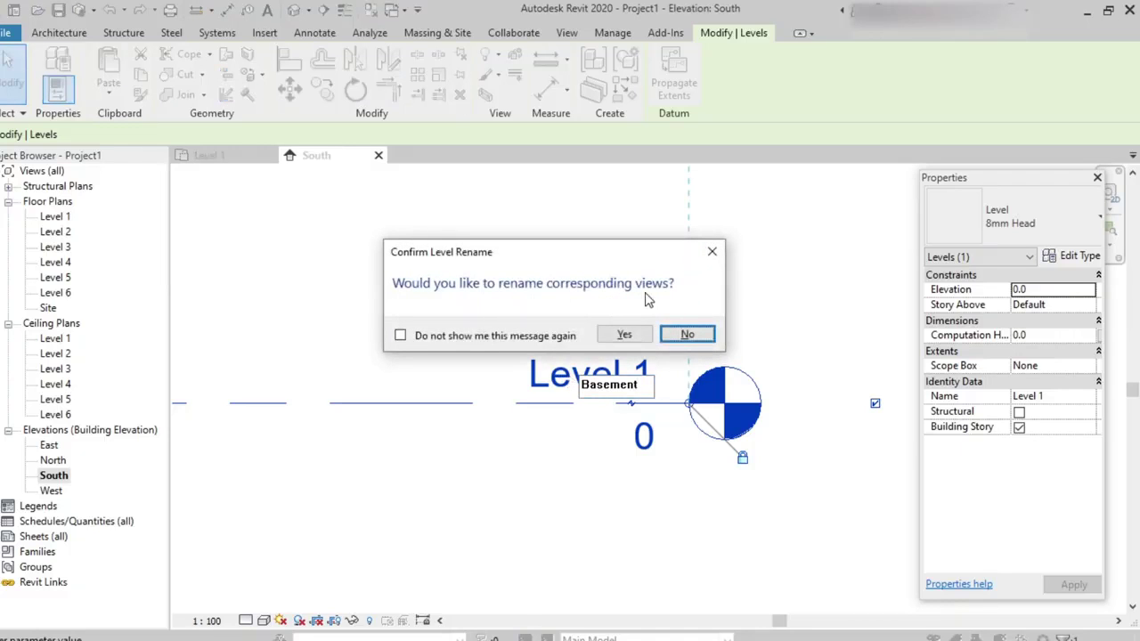
click(634, 336)
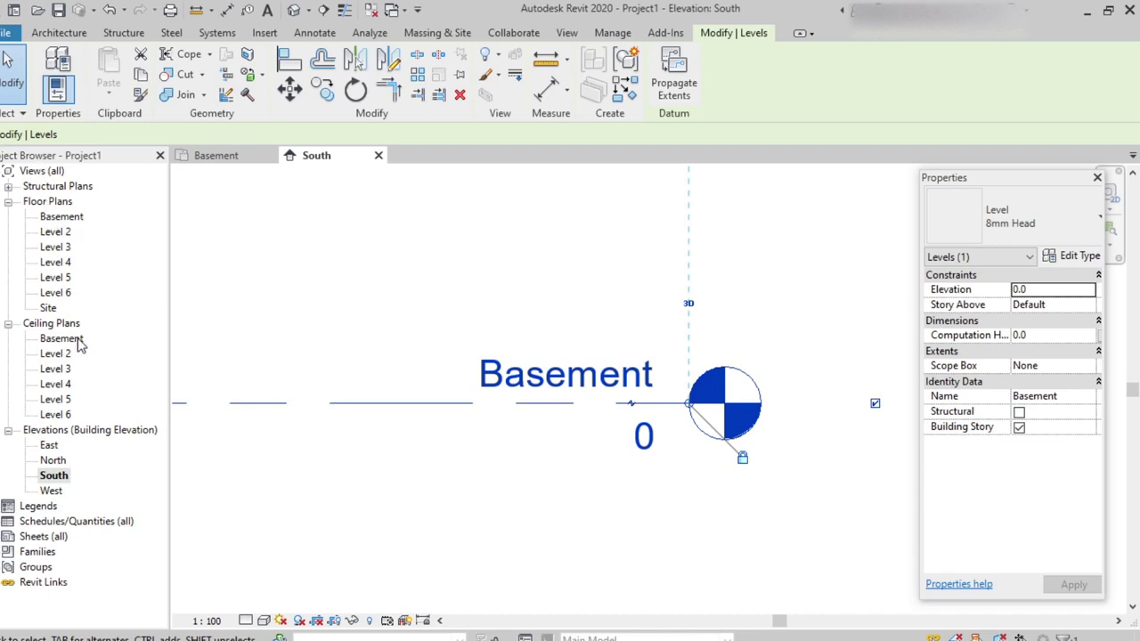
Step: Try to rename the Level 2 floor plan as "First Floor\" from the list of project views
scroll(346, 338, down, 5)
middle_drag(360, 335, 524, 395)
scroll(525, 395, up, 4)
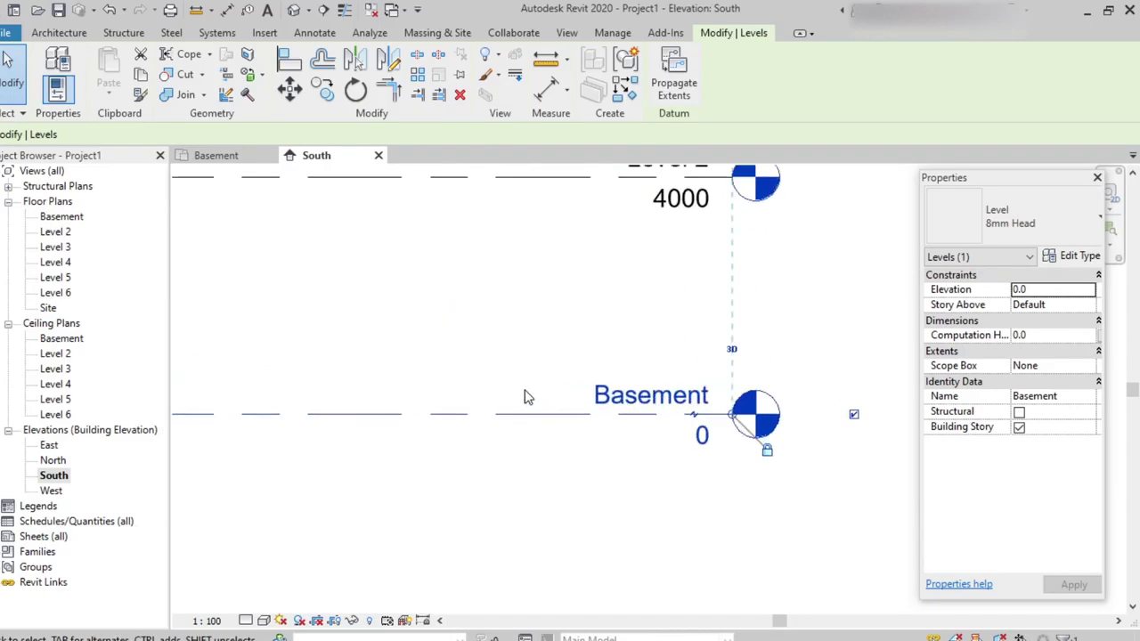
click(56, 233)
right_click(54, 236)
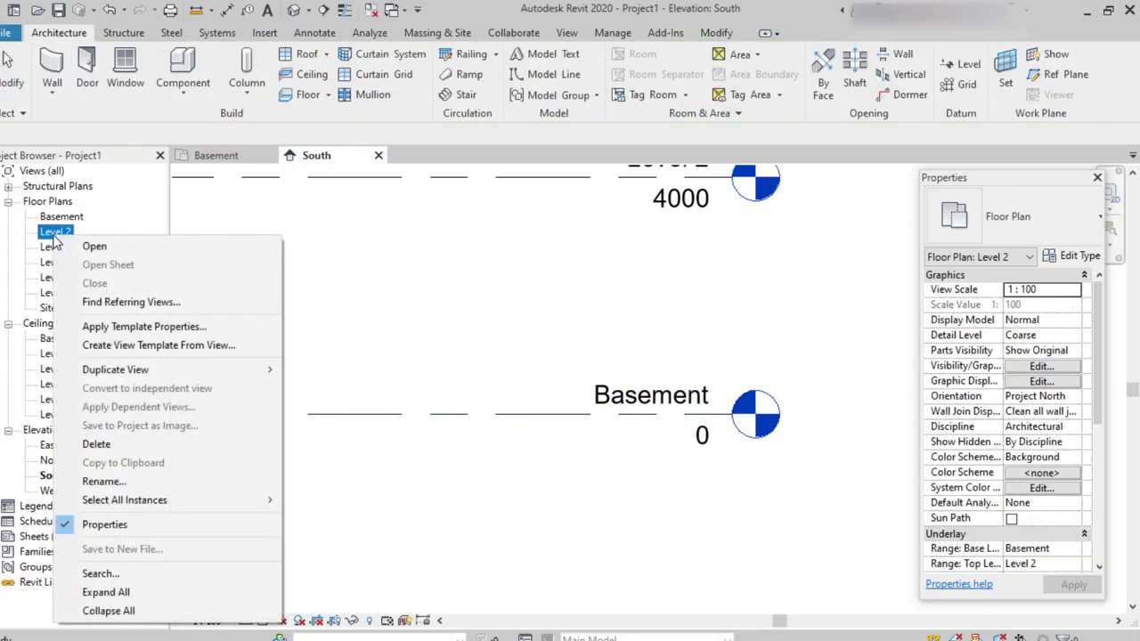
click(116, 481)
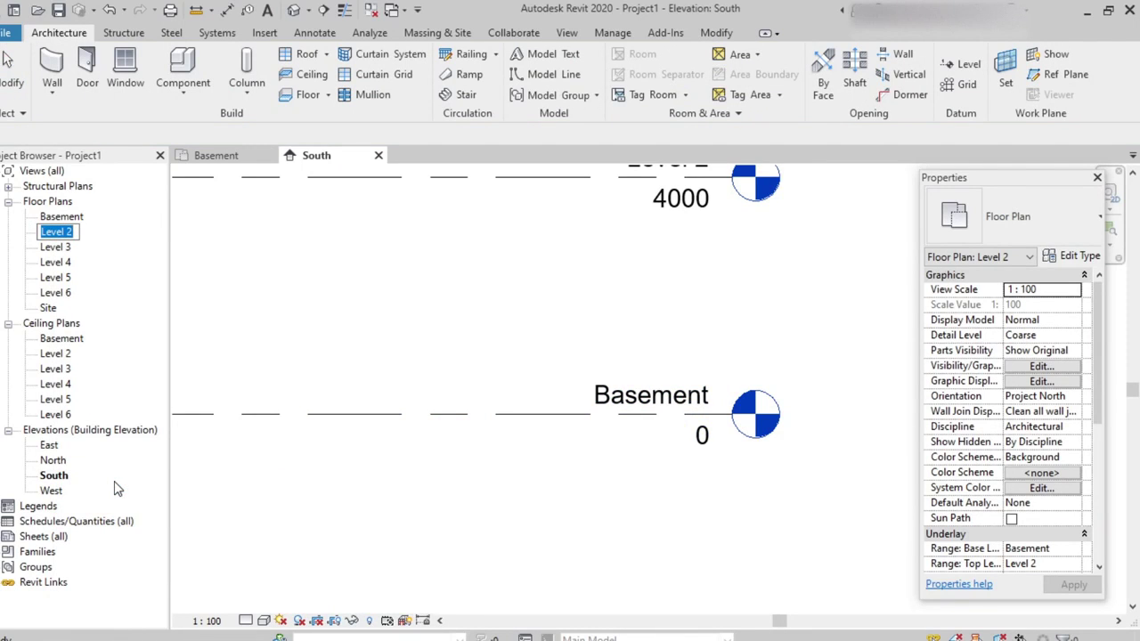
text(First Floor\)
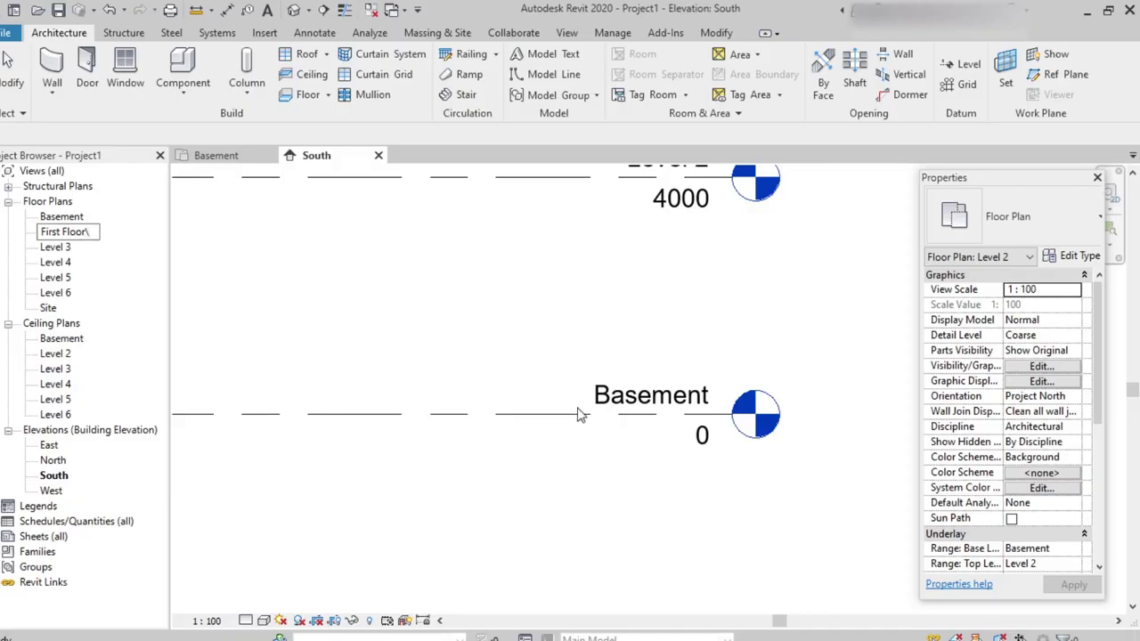
click(579, 414)
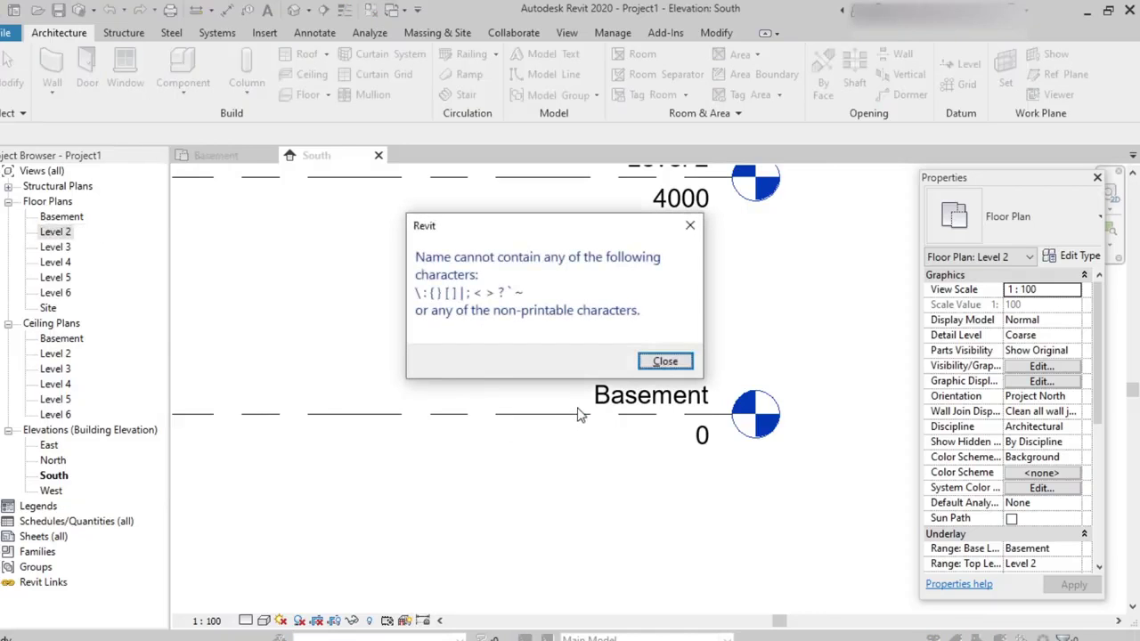
click(664, 362)
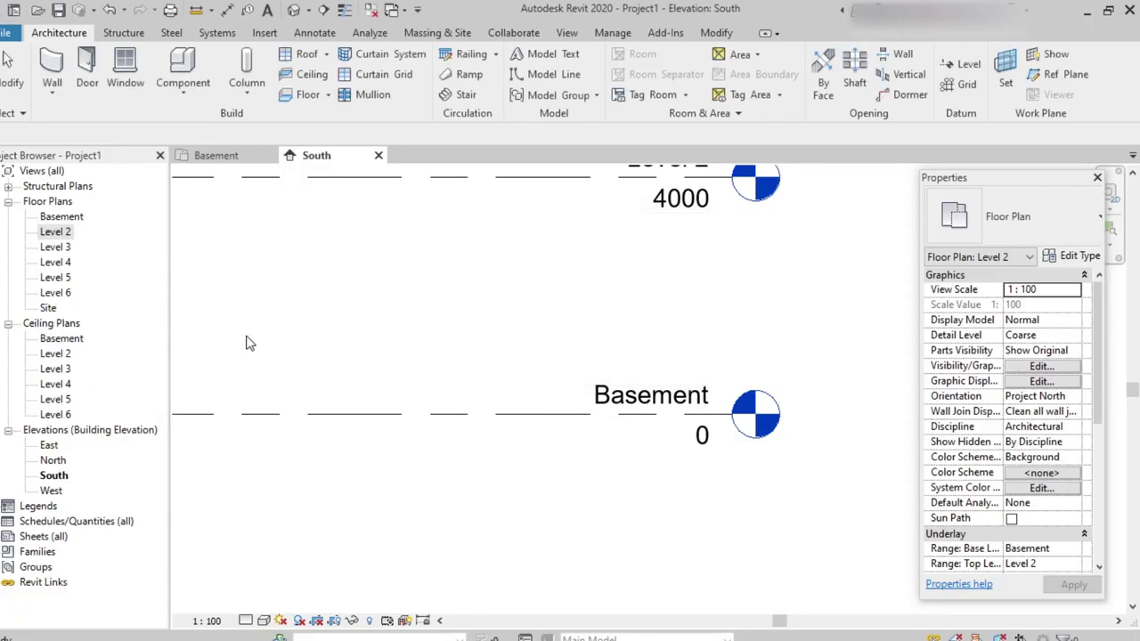
Step: Rename the Level 2 floor plan as FF and apply the name to the corresponding level and views
right_click(53, 233)
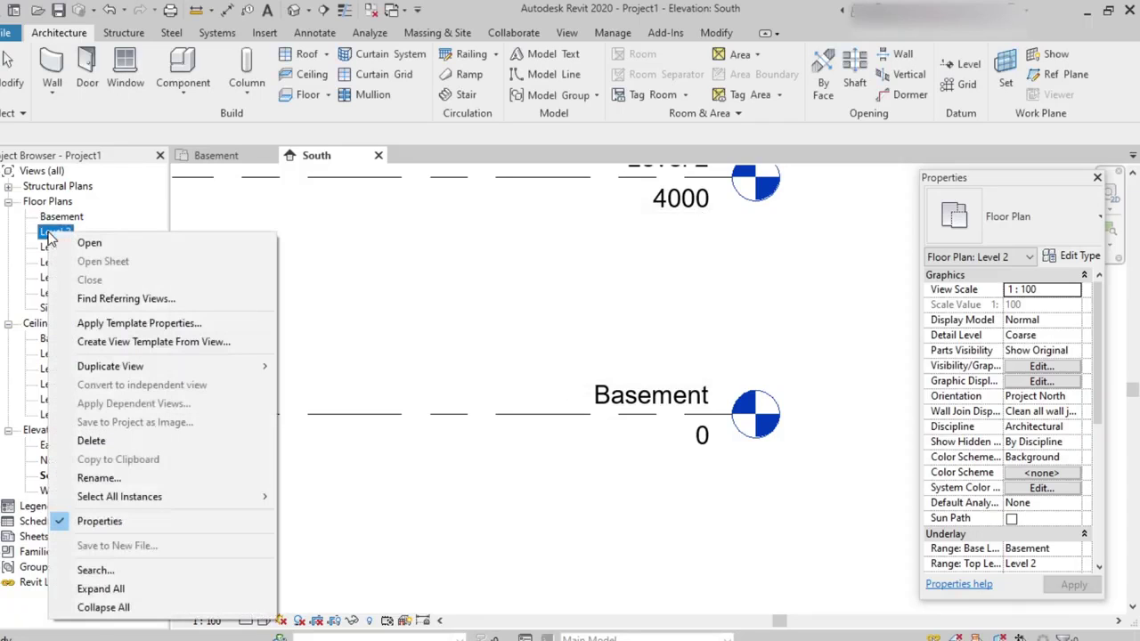
click(148, 481)
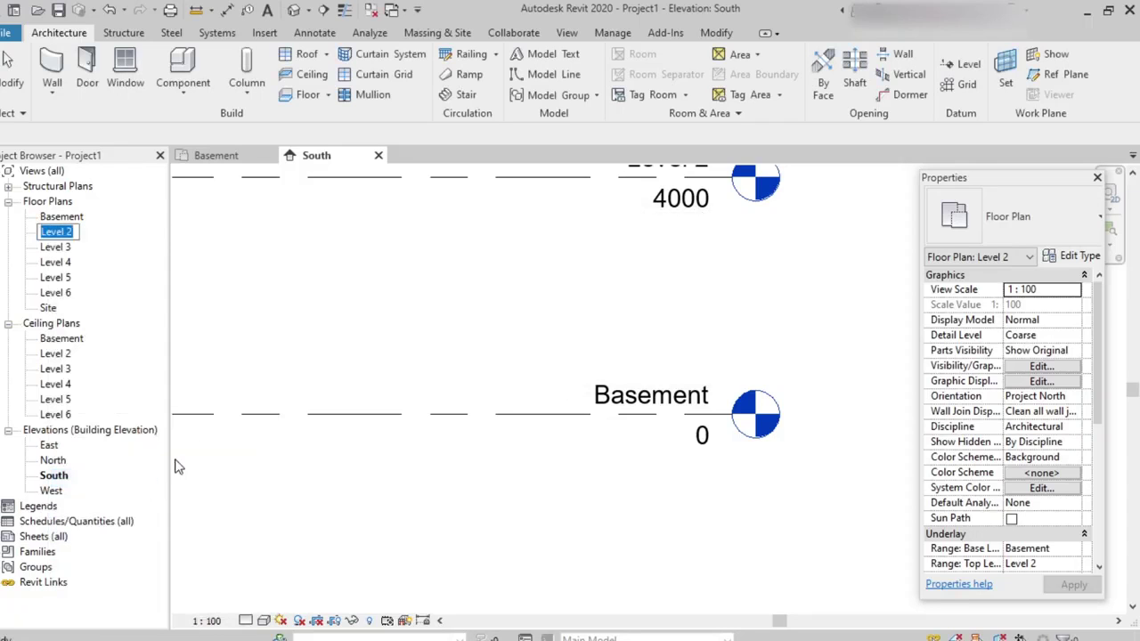
text(FF)
key(Return)
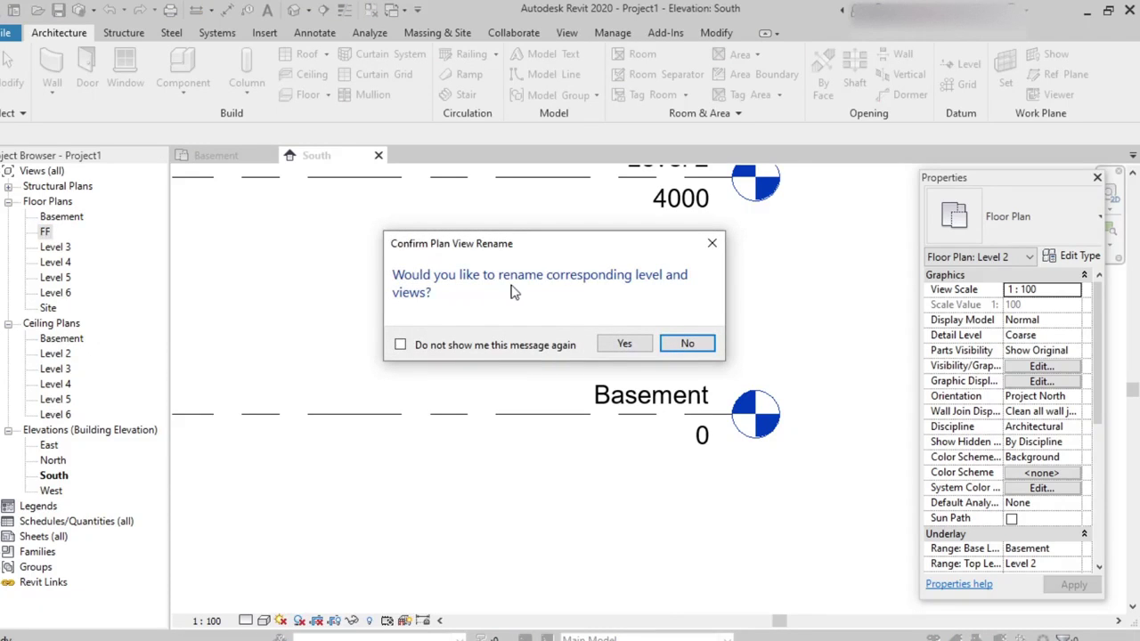
click(624, 344)
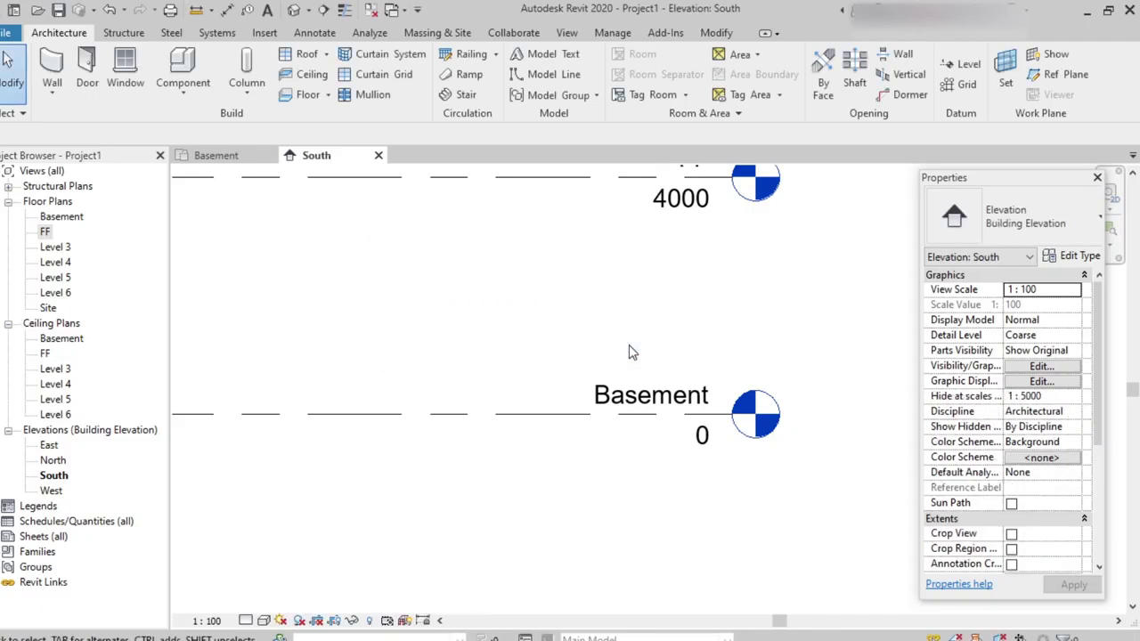
Step: Examine the renamed levels and the levels above them in the South elevation
scroll(639, 339, down, 2)
scroll(686, 209, up, 3)
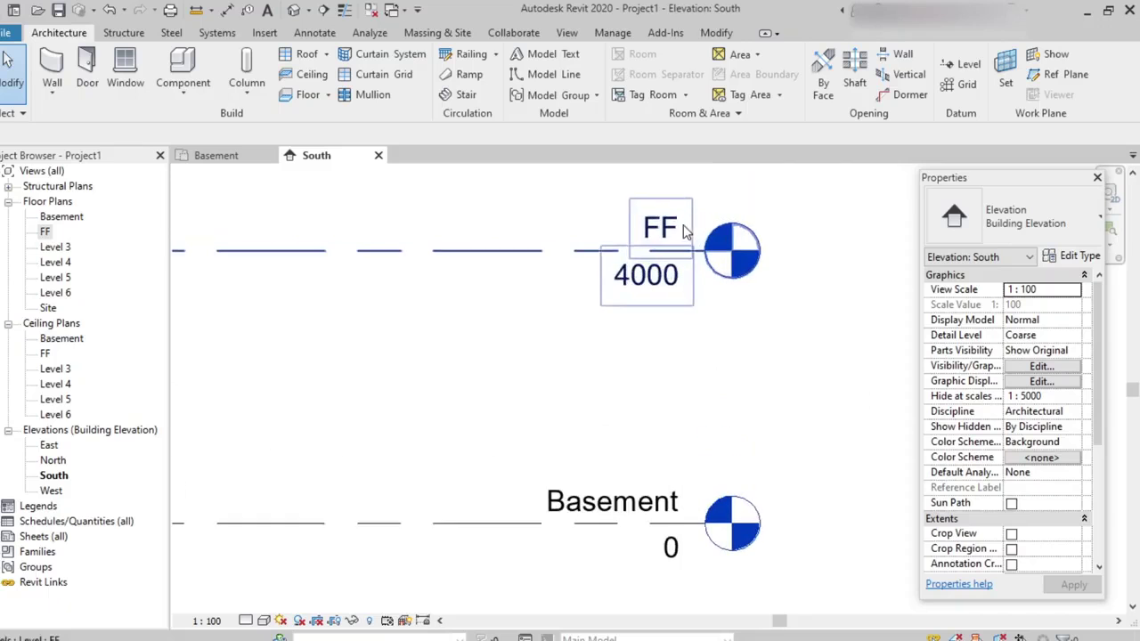
scroll(646, 347, down, 2)
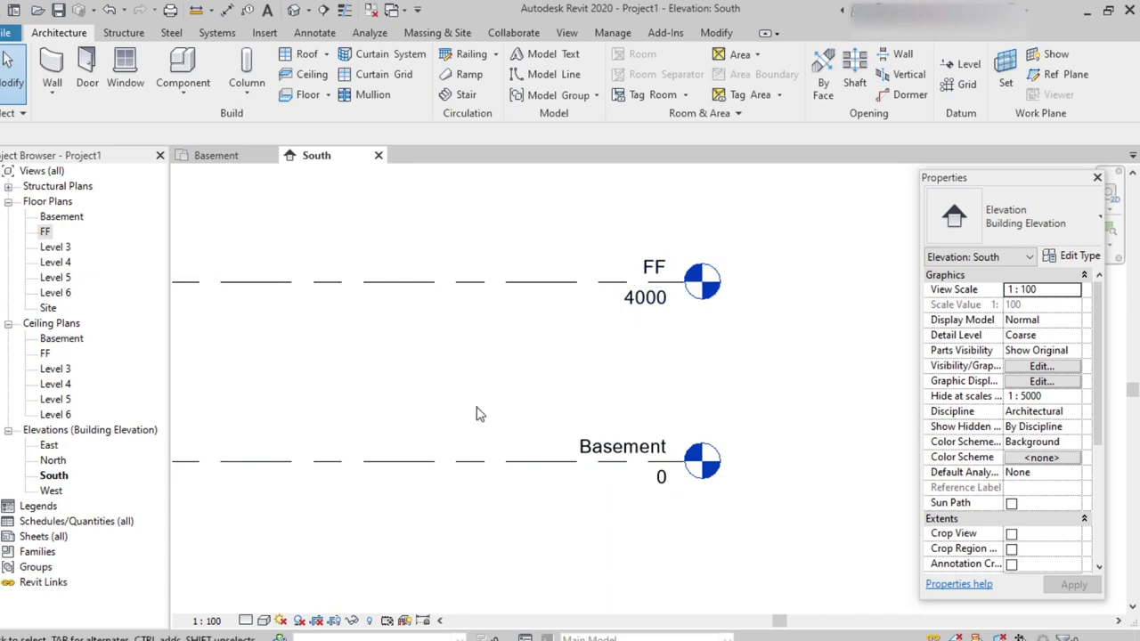
scroll(559, 404, down, 2)
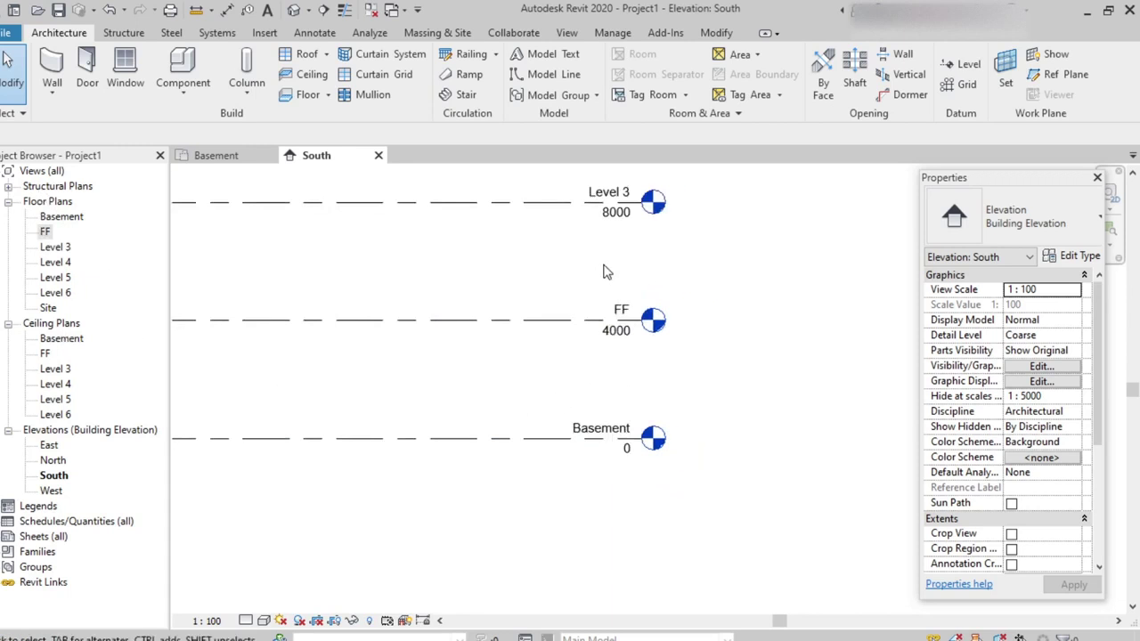
scroll(609, 271, down, 1)
scroll(611, 275, up, 2)
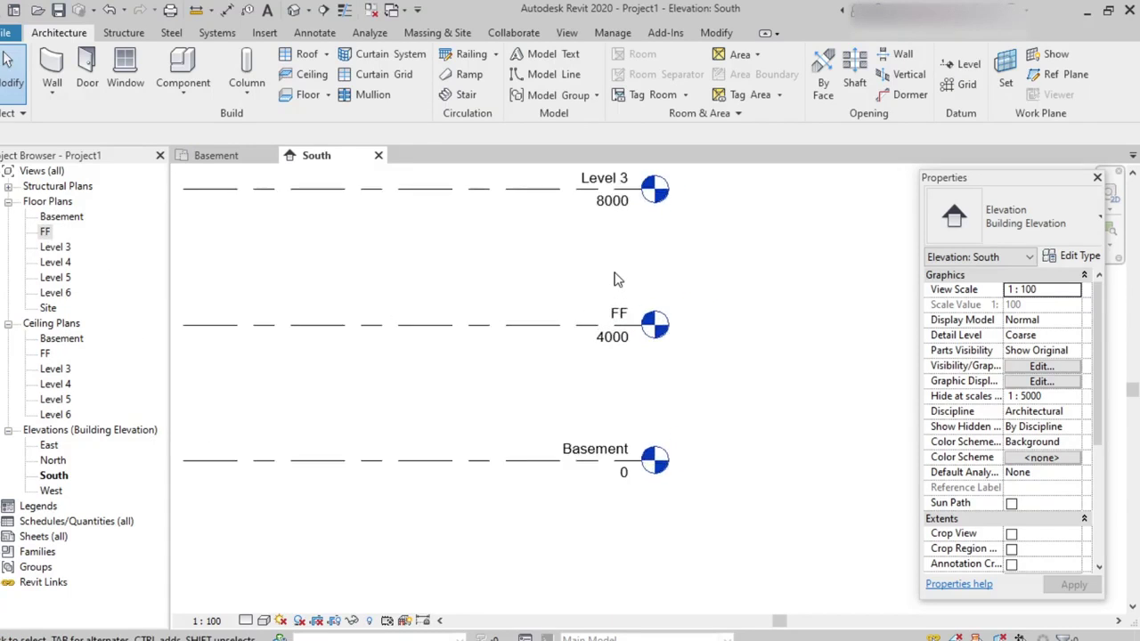
scroll(614, 278, down, 4)
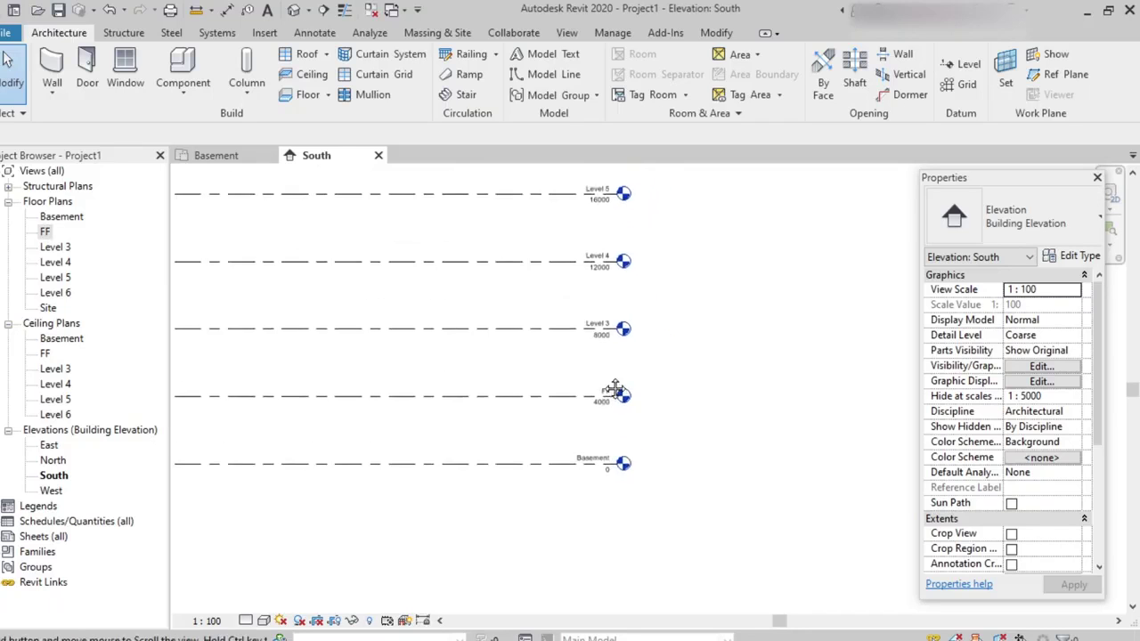
Step: Set the elevation of Level 6 to 22000 on its level head
scroll(592, 266, up, 1)
scroll(601, 263, up, 1)
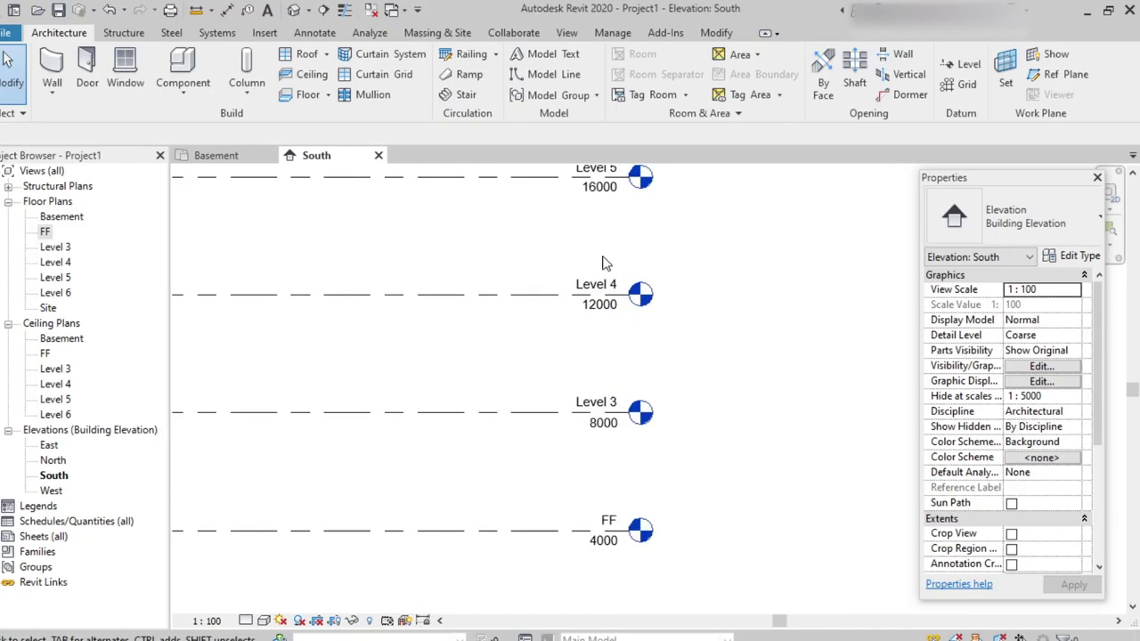
middle_drag(605, 262, 614, 378)
scroll(602, 342, down, 1)
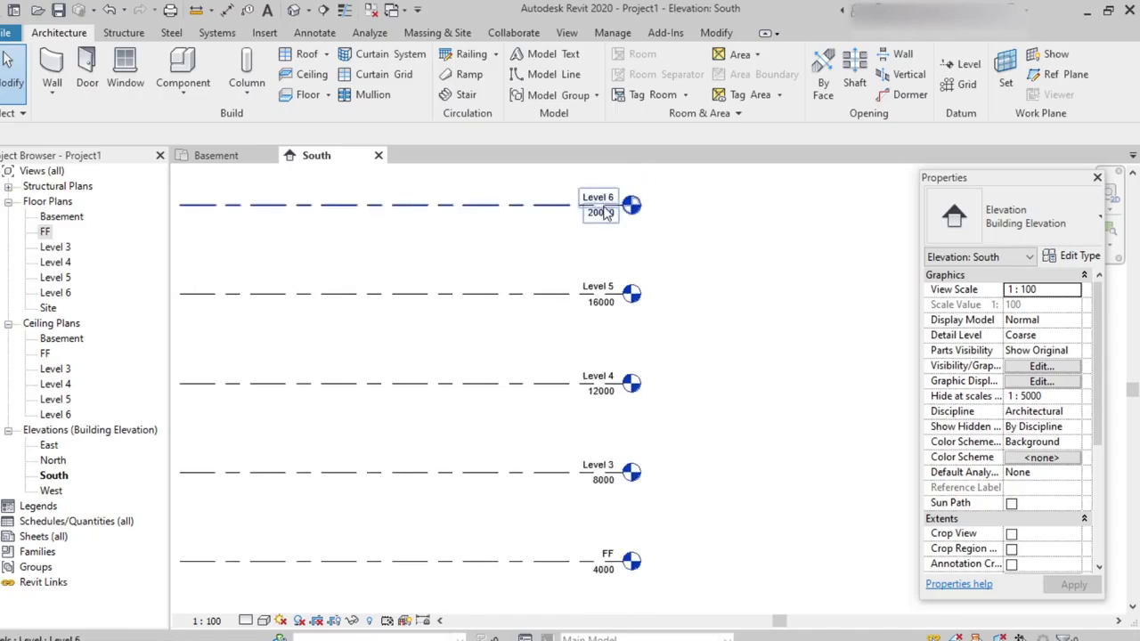
scroll(606, 223, up, 3)
middle_drag(606, 225, 623, 354)
scroll(623, 355, up, 1)
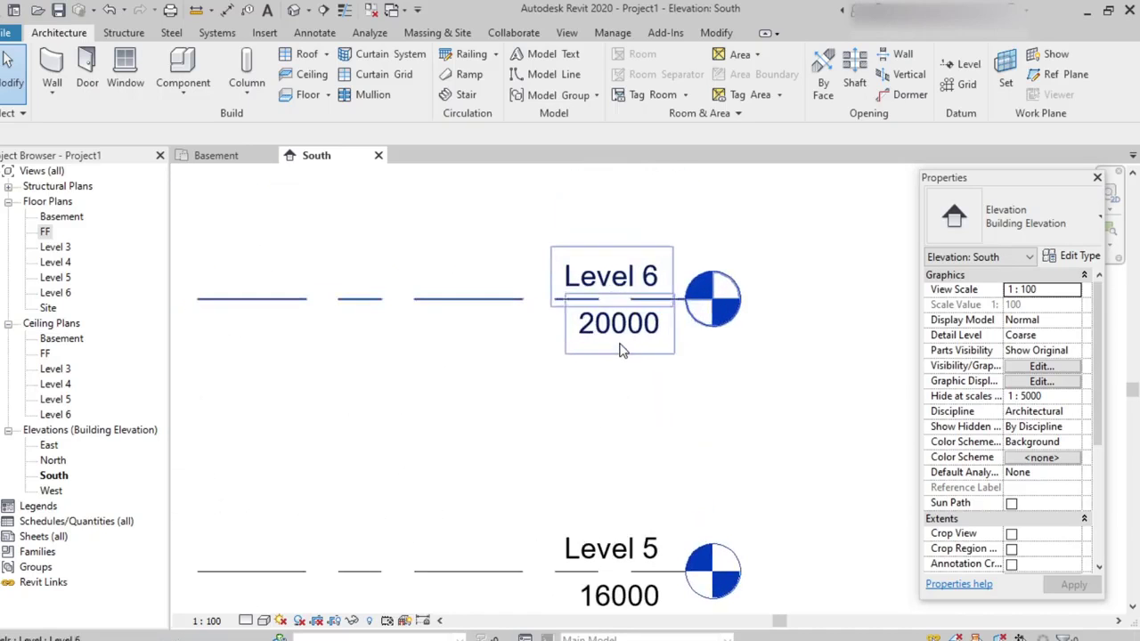
click(617, 328)
click(616, 326)
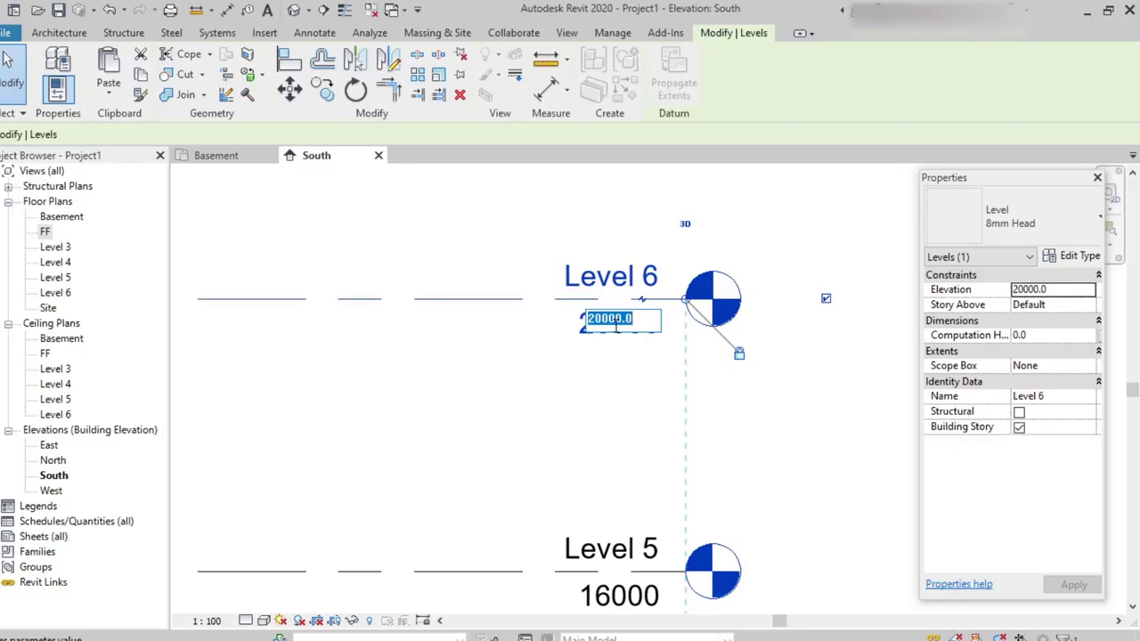
text(2)
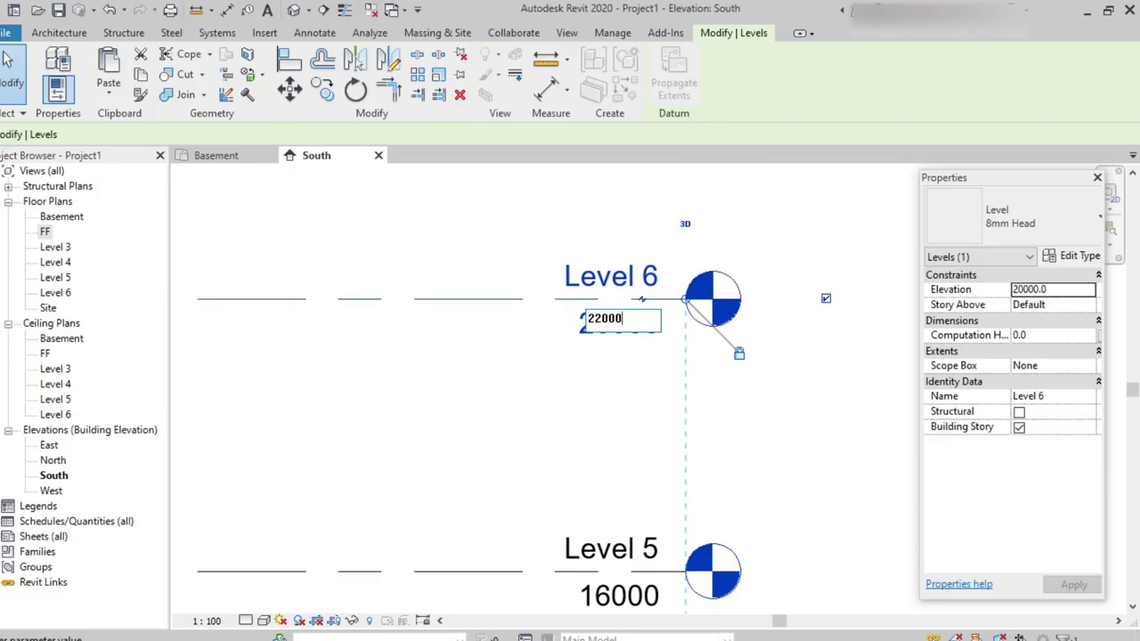
key(Return)
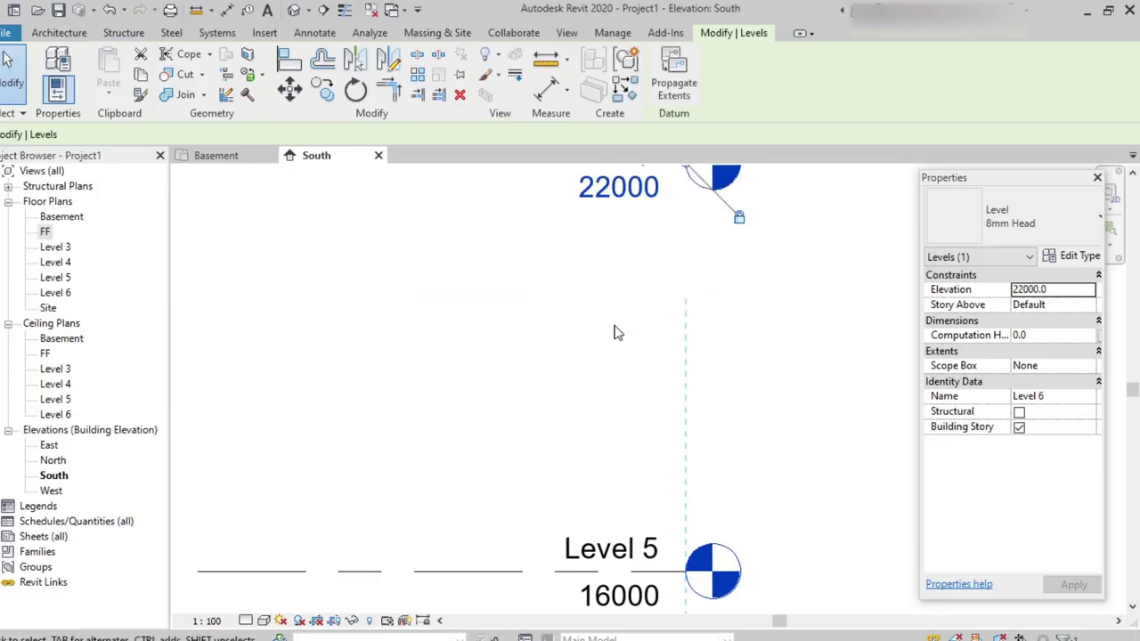
scroll(615, 332, down, 3)
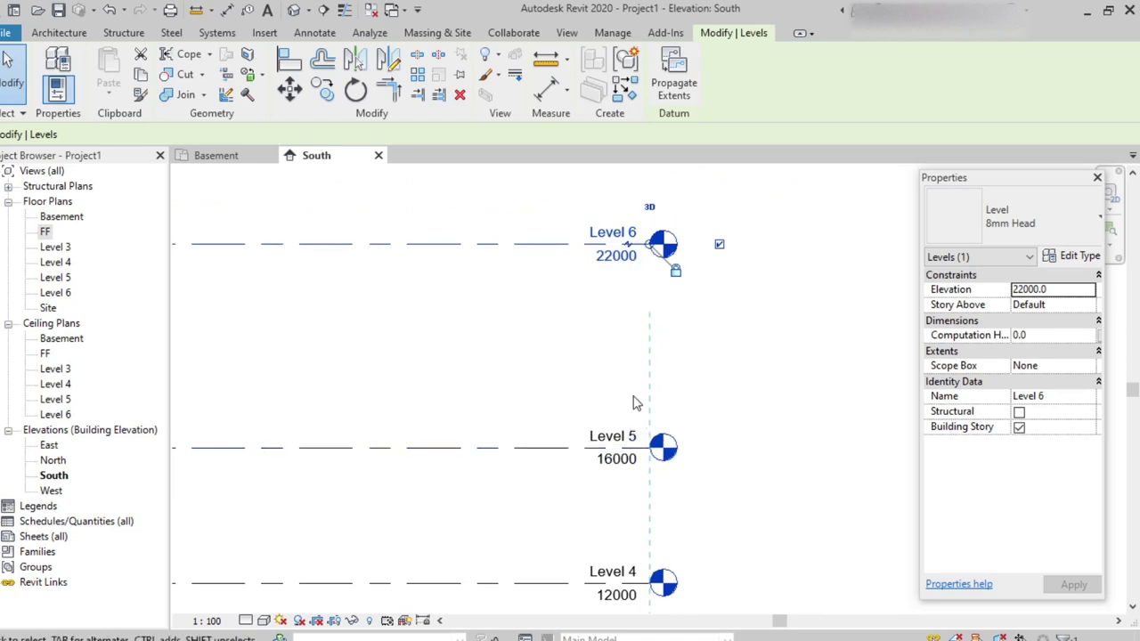
click(549, 413)
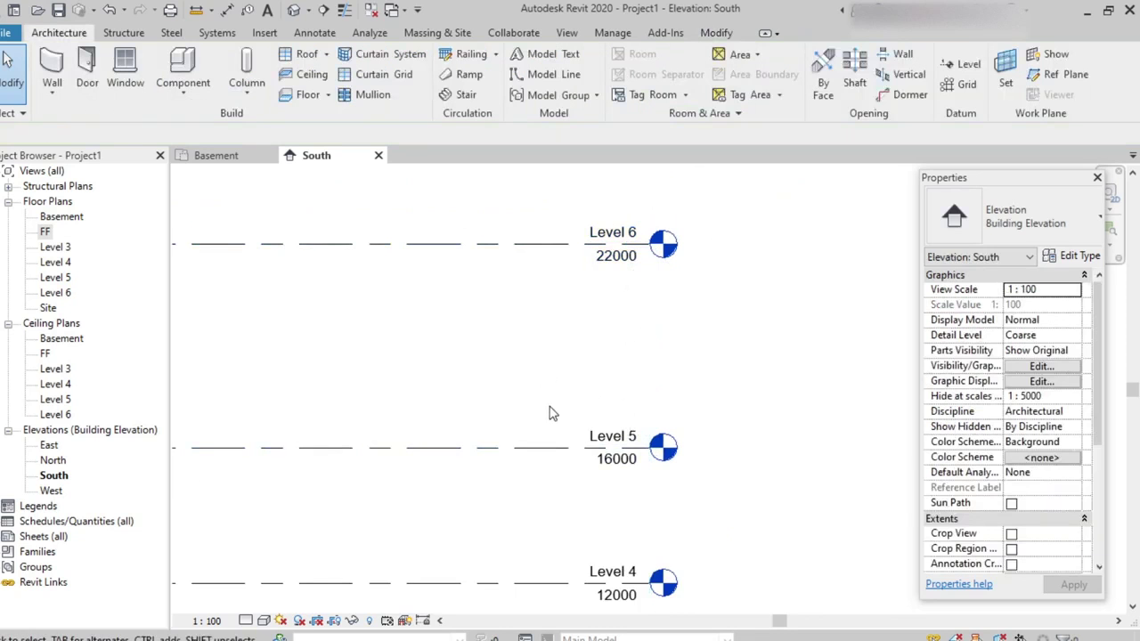
Step: Hide the head at the right end of the Basement level and show it again
scroll(552, 481, down, 5)
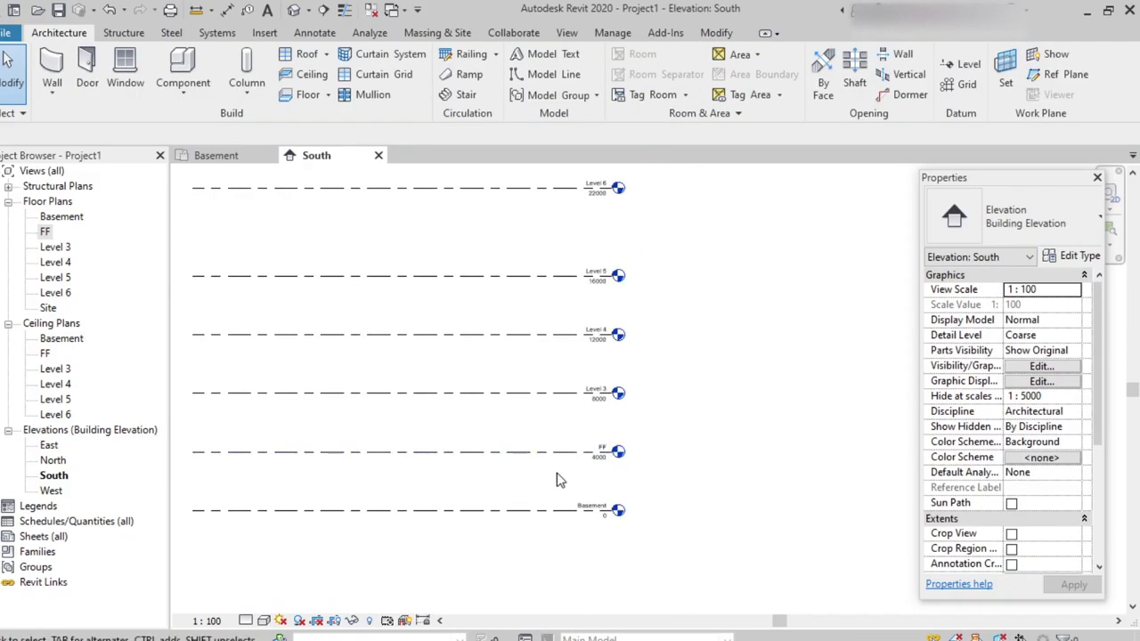
scroll(556, 481, up, 2)
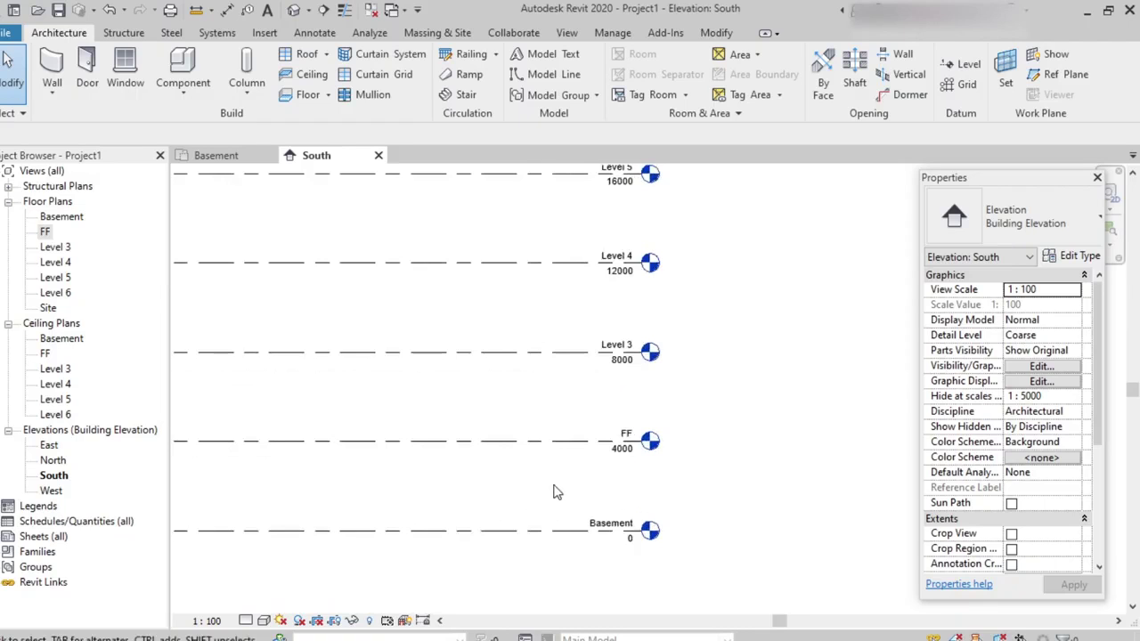
scroll(553, 491, up, 3)
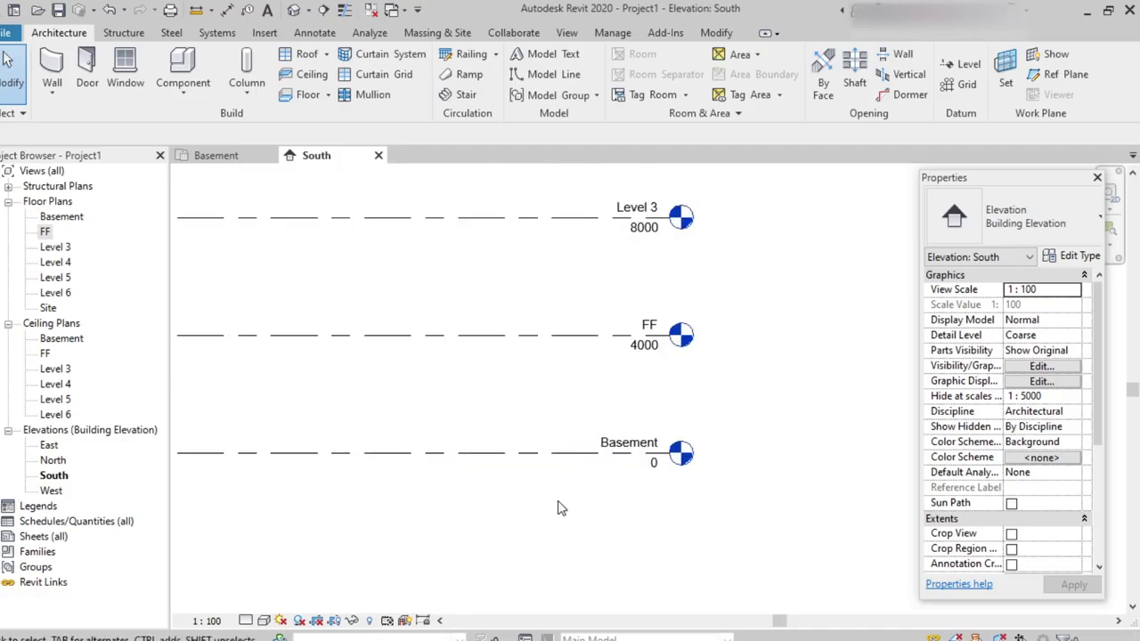
scroll(539, 494, up, 3)
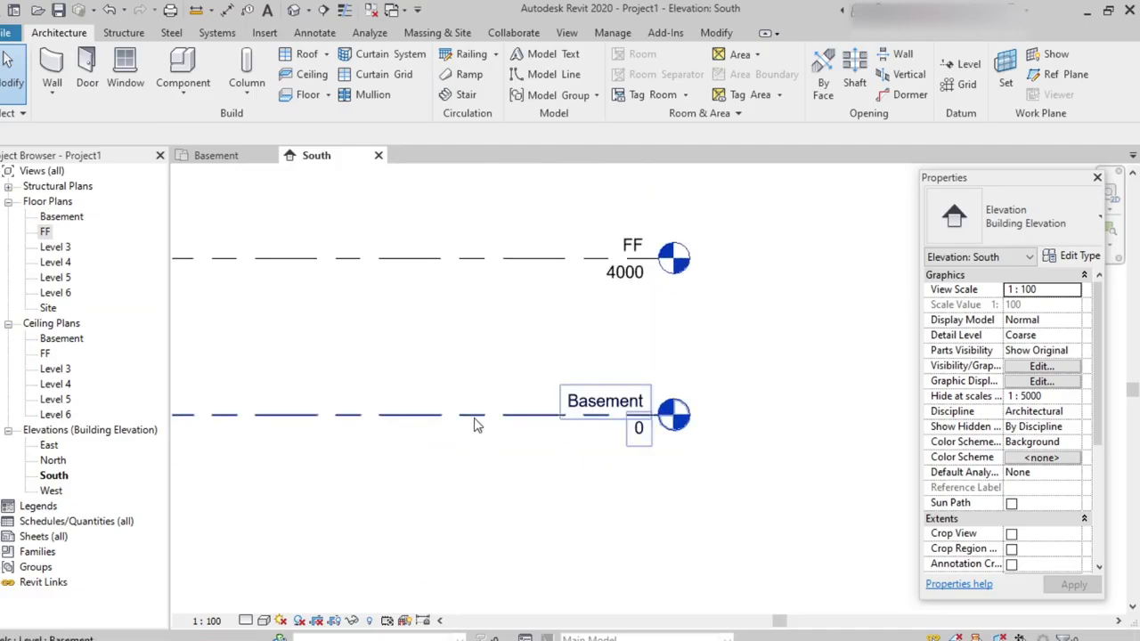
click(475, 426)
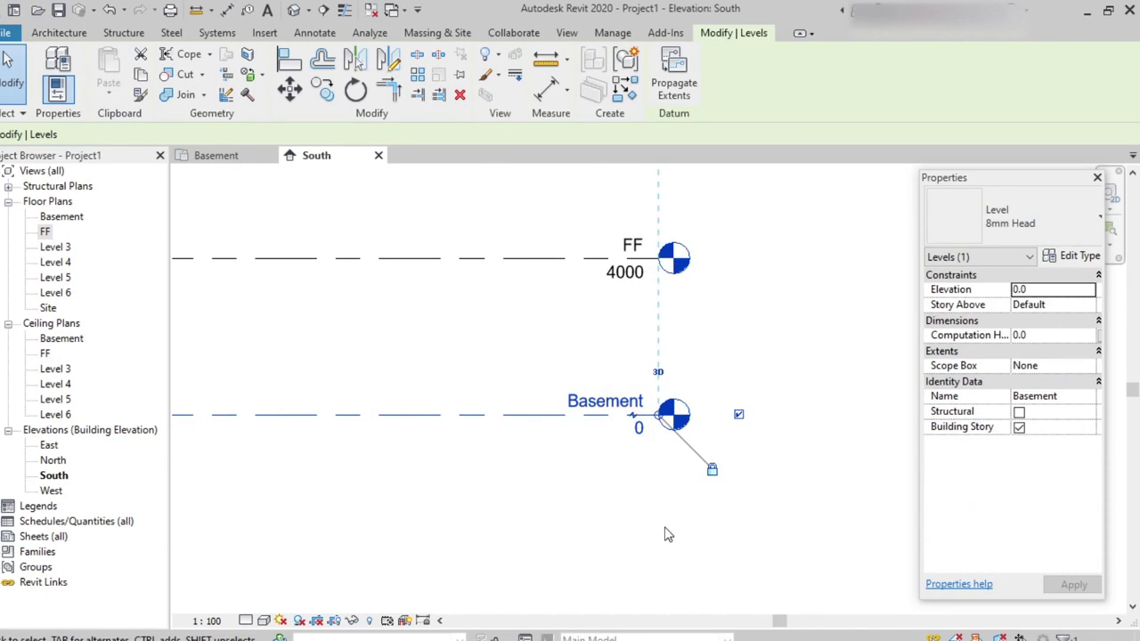
scroll(686, 512, up, 4)
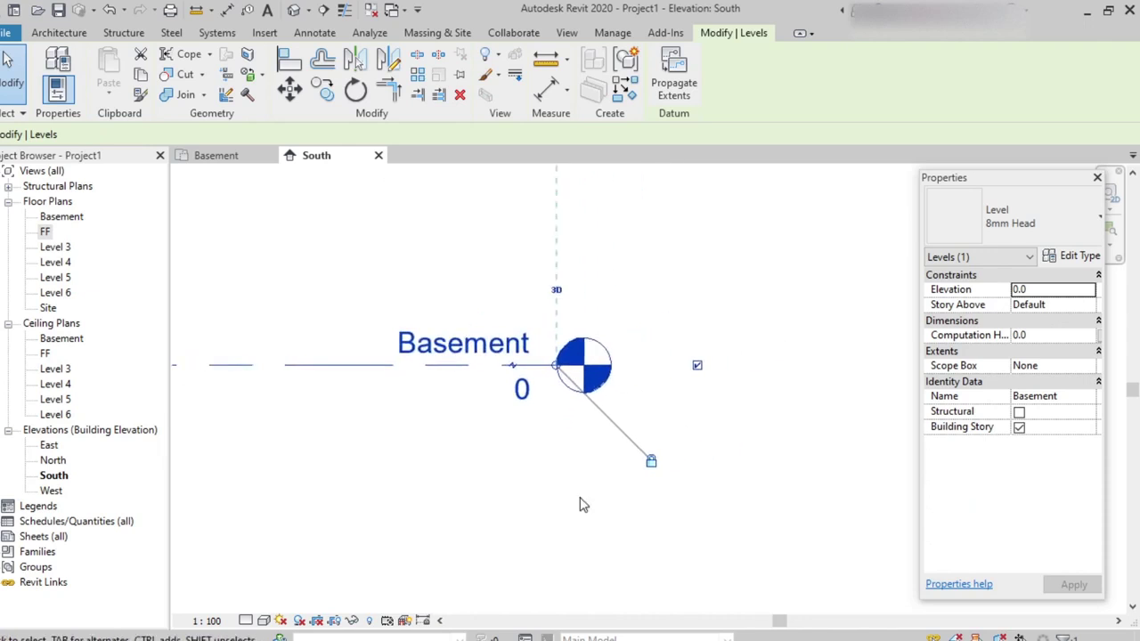
scroll(568, 485, up, 1)
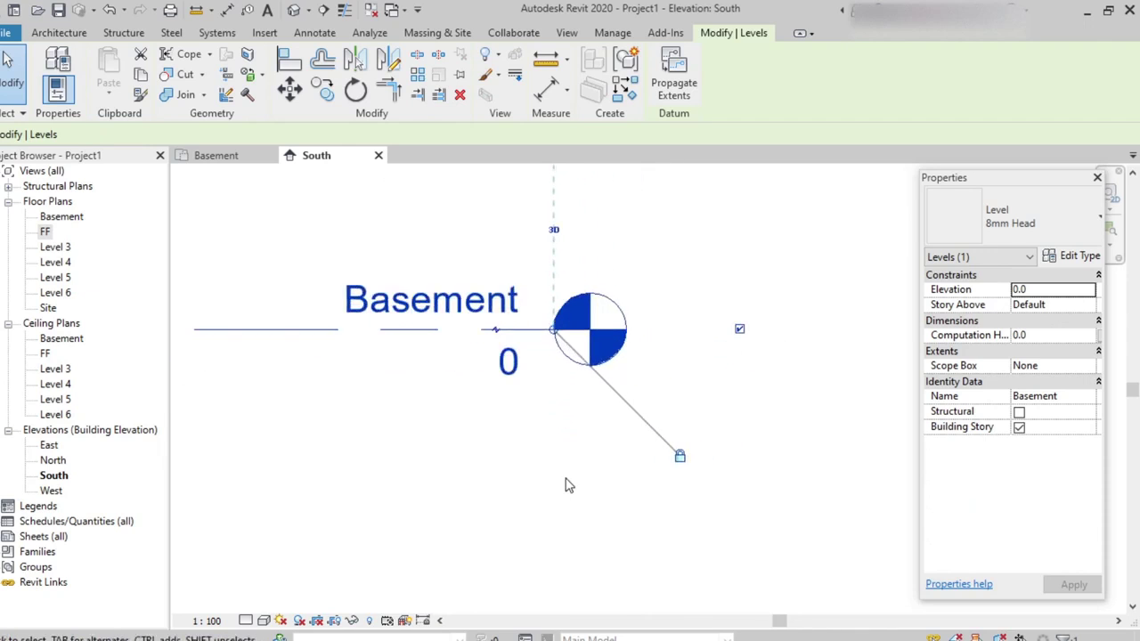
click(739, 328)
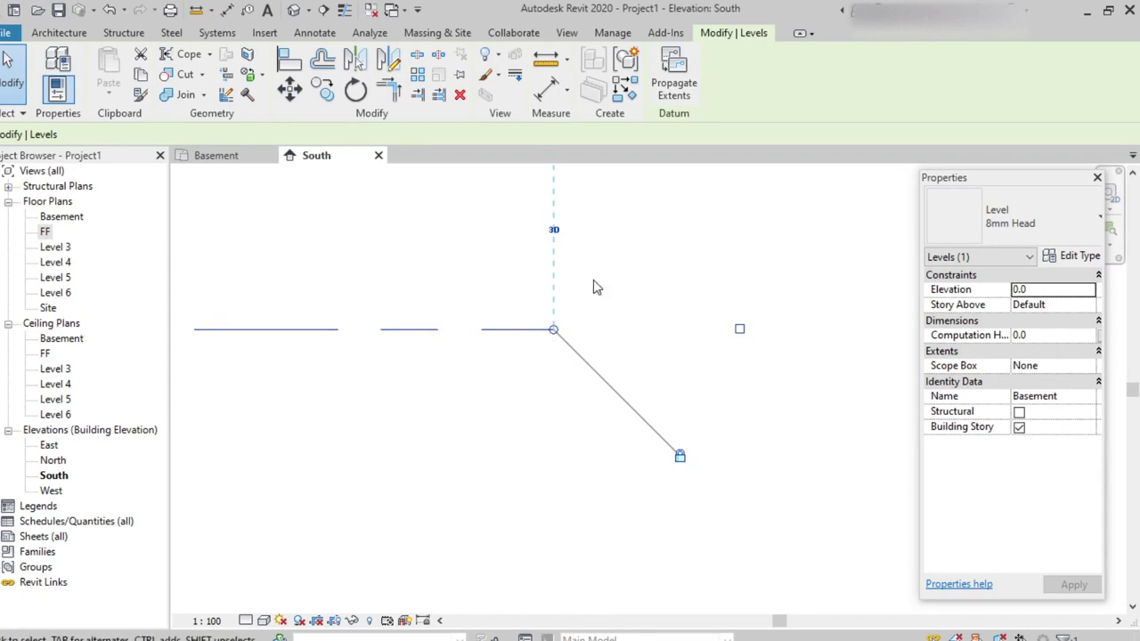
click(739, 328)
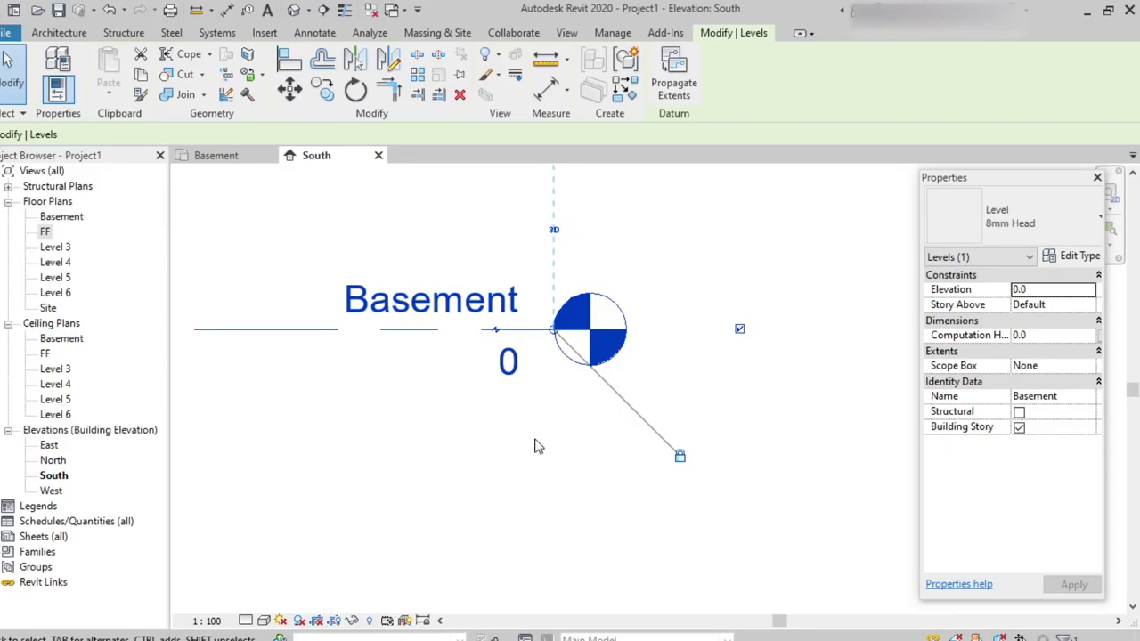
Step: Extend the right end of the Basement level outward, carrying the ends of all aligned levels along with it
scroll(653, 484, down, 2)
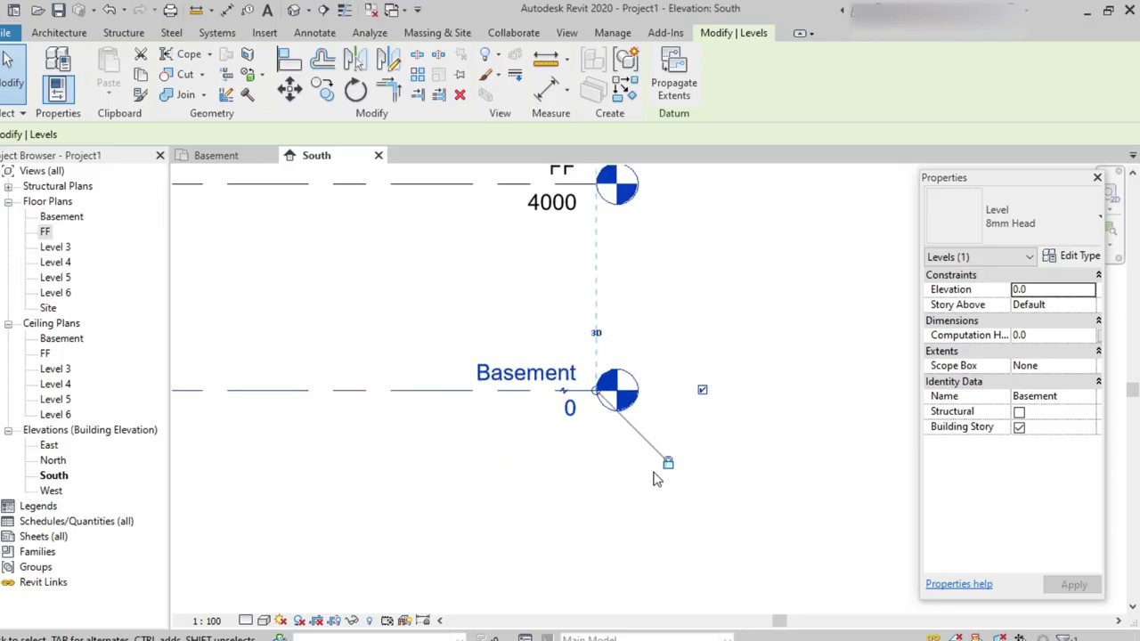
scroll(581, 387, up, 4)
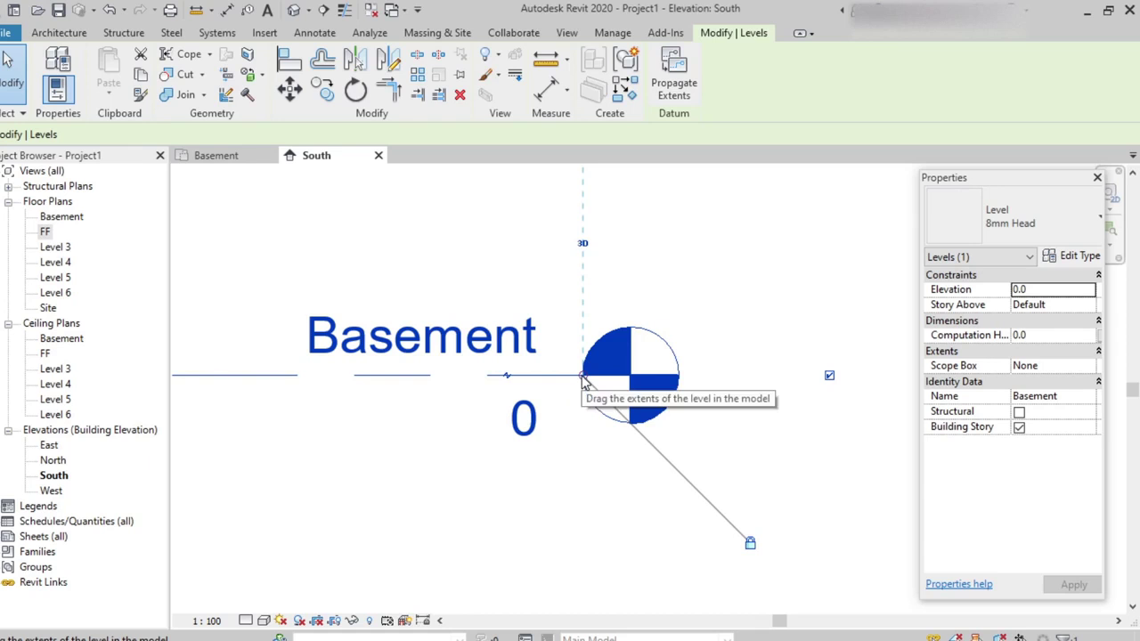
scroll(585, 387, down, 3)
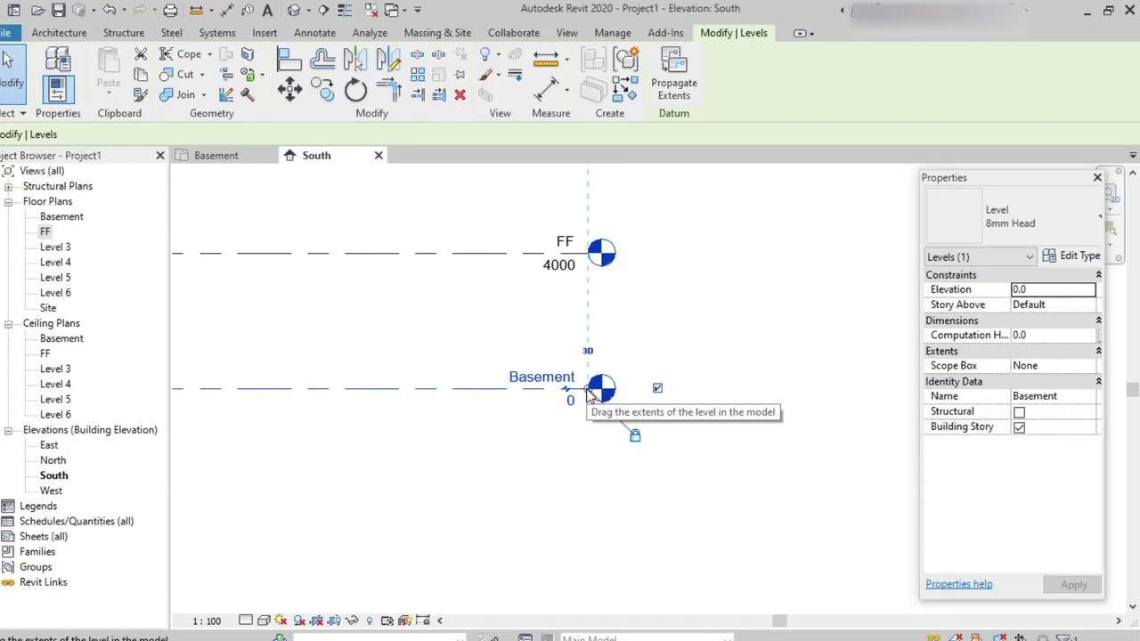
scroll(589, 395, down, 2)
drag(587, 394, 743, 394)
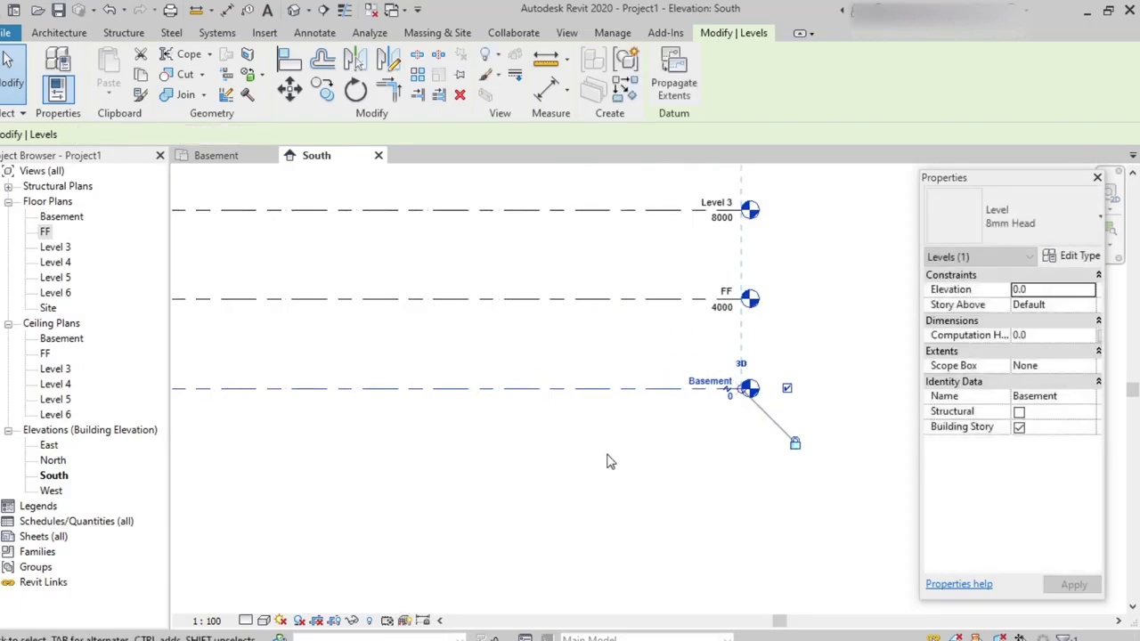
scroll(610, 460, down, 2)
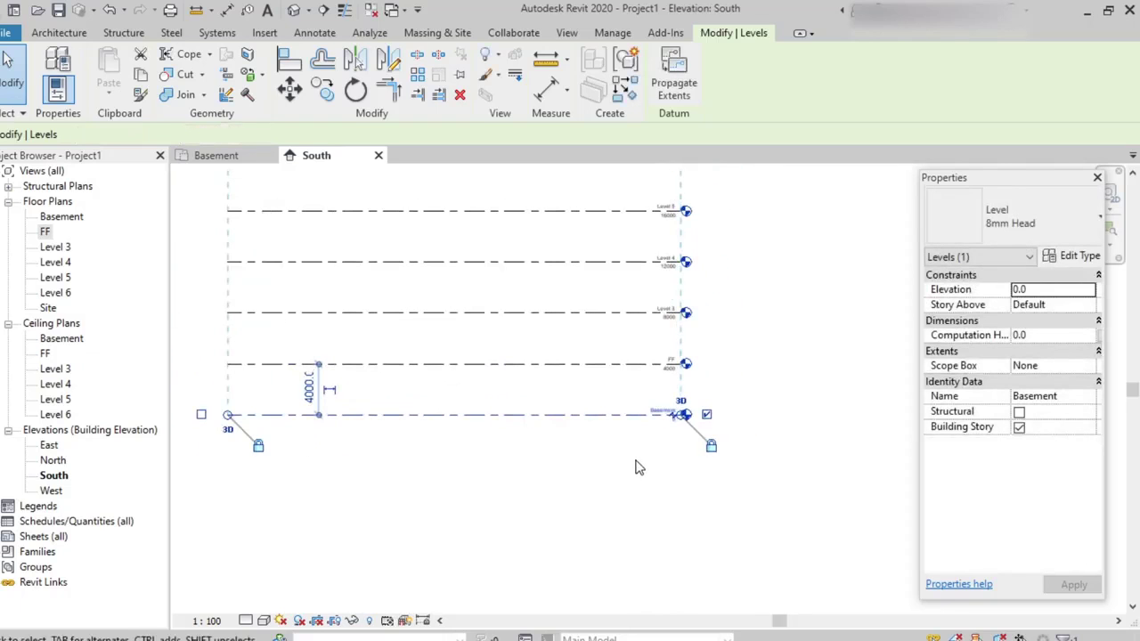
drag(684, 418, 794, 419)
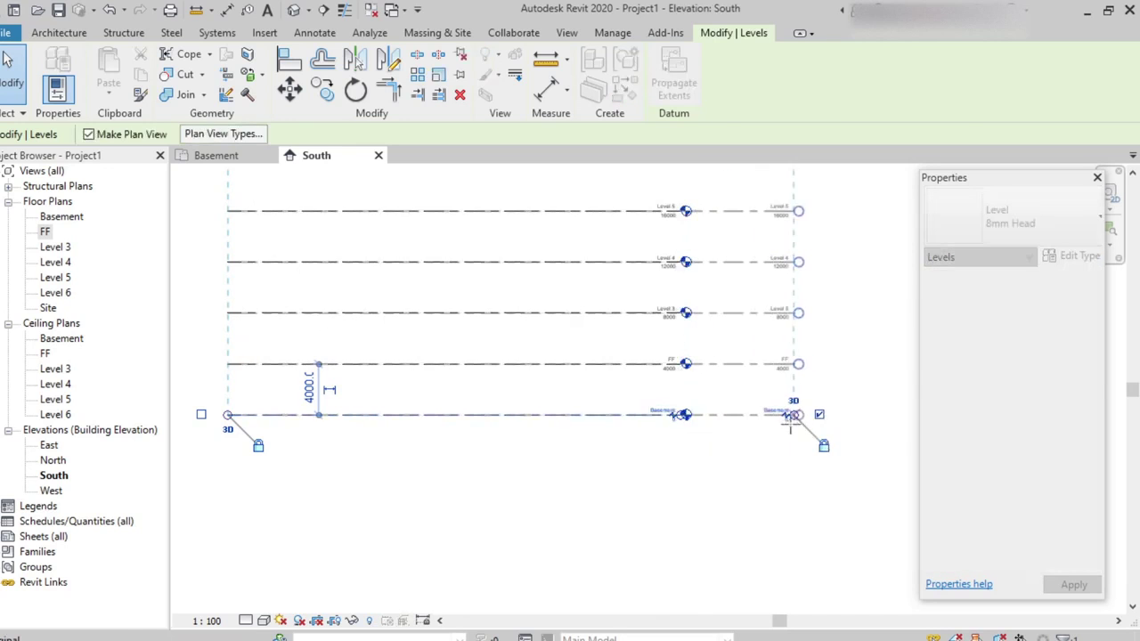
click(708, 483)
middle_drag(763, 501, 604, 507)
scroll(580, 463, up, 2)
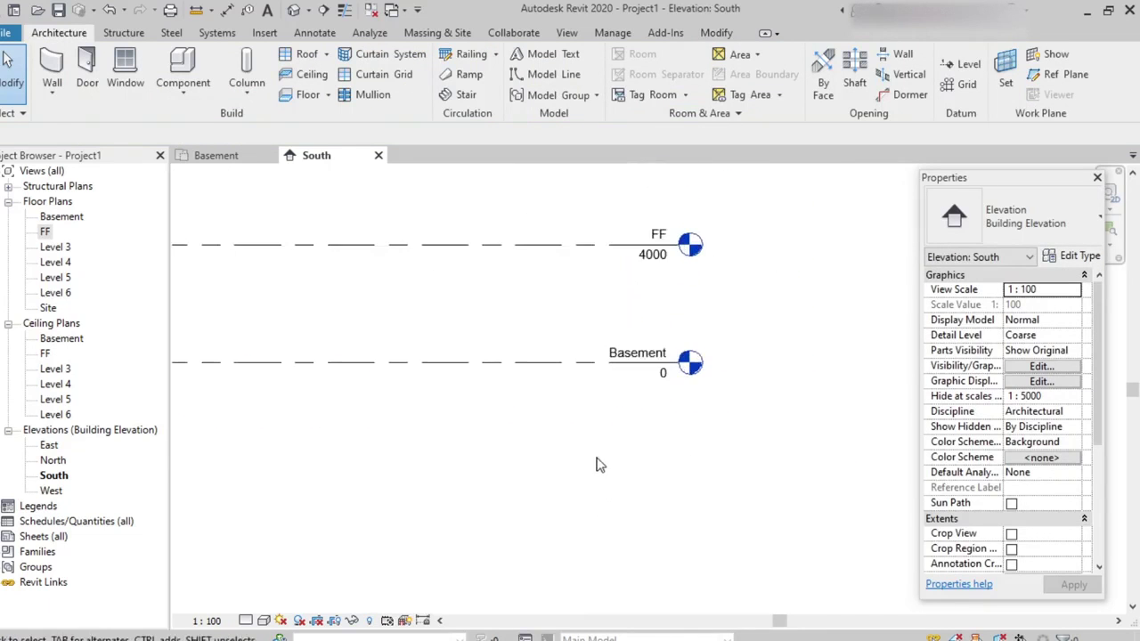
Step: Unlock the right end of the Basement level from the aligned levels and extend that level alone farther to the right
scroll(540, 506, down, 1)
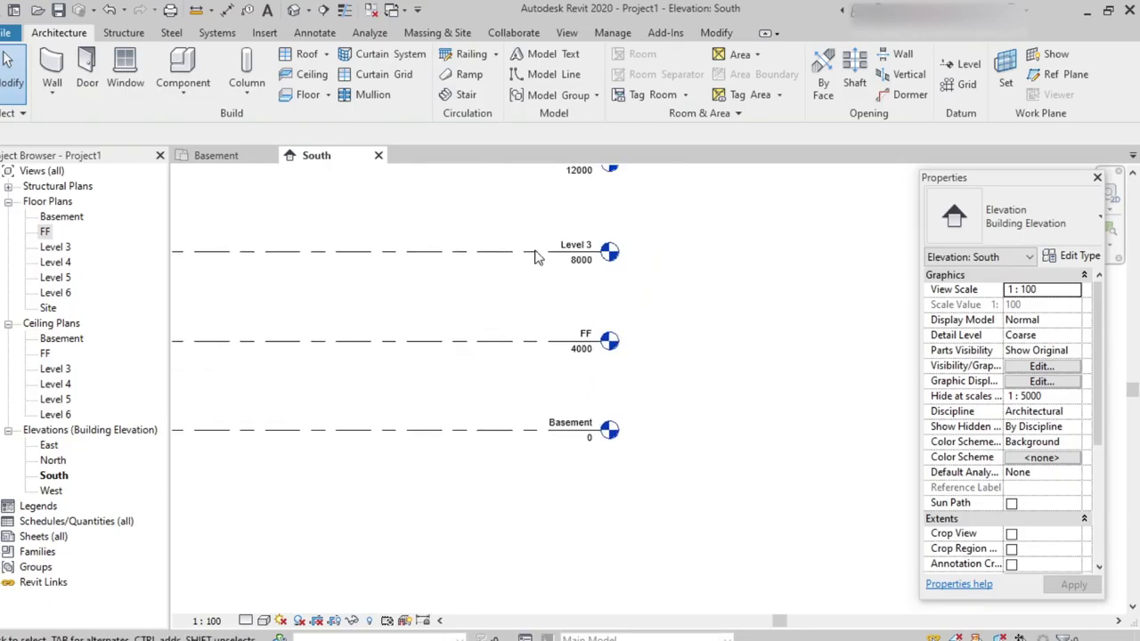
click(498, 436)
scroll(683, 504, up, 2)
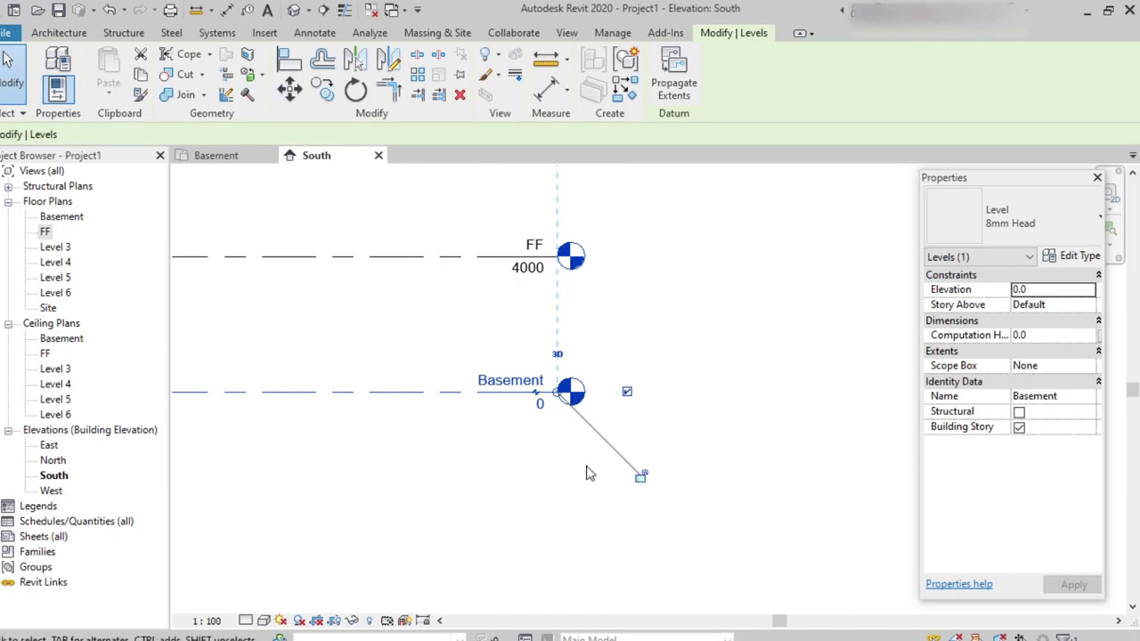
drag(558, 398, 762, 402)
click(751, 496)
scroll(656, 460, down, 4)
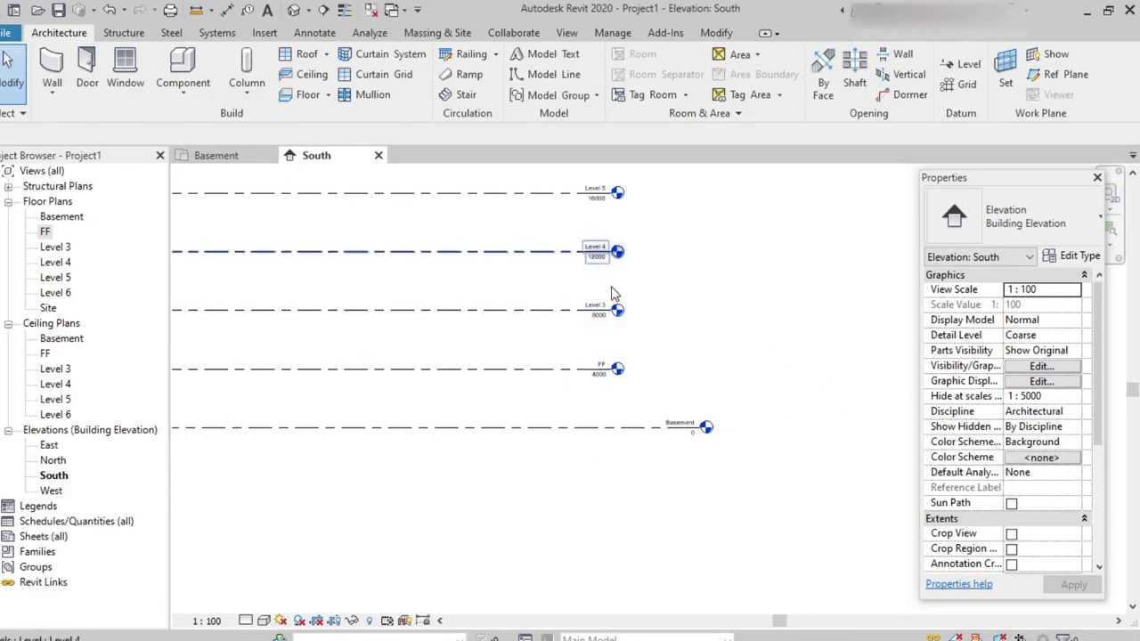
Step: Shorten the Basement level until its right end aligns with the ends of the levels above
scroll(673, 481, up, 3)
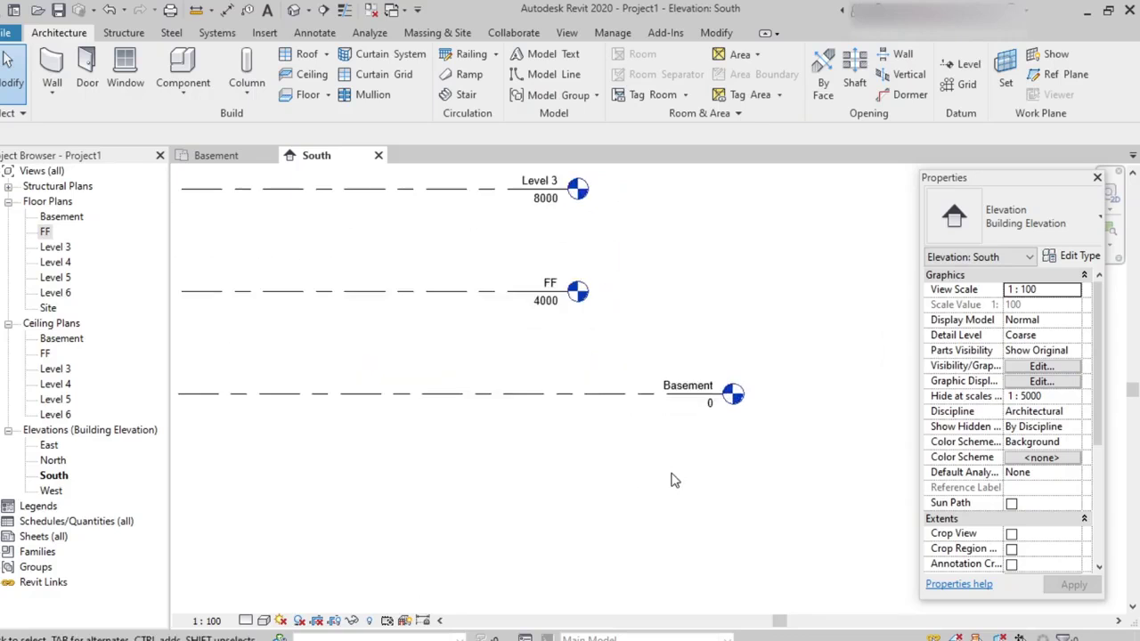
click(564, 394)
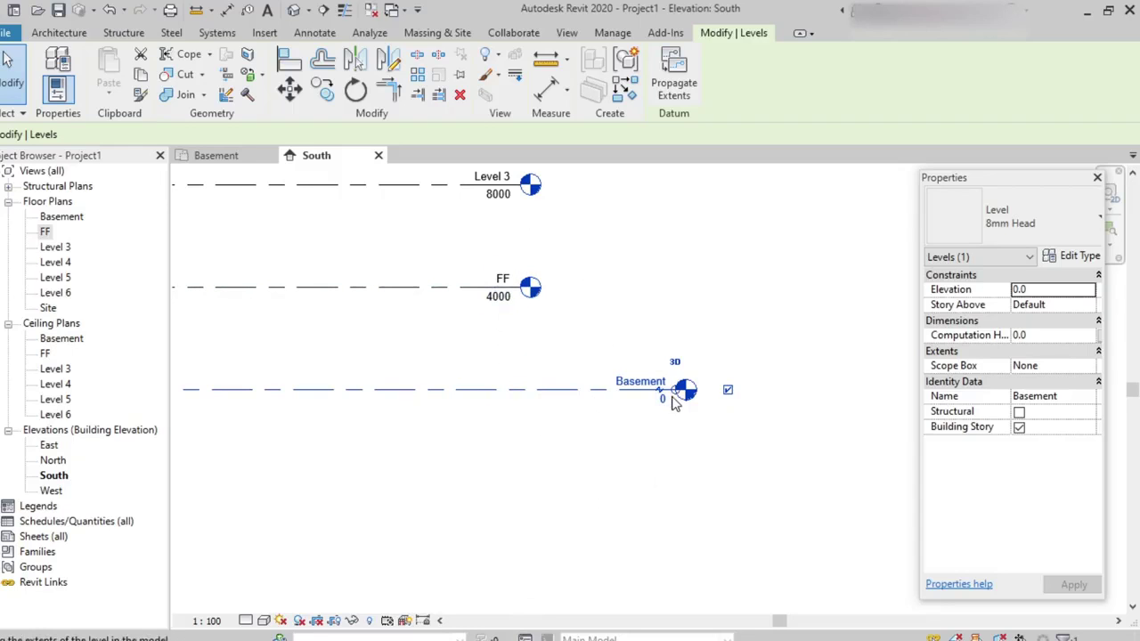
ctrl+drag(677, 396, 523, 394)
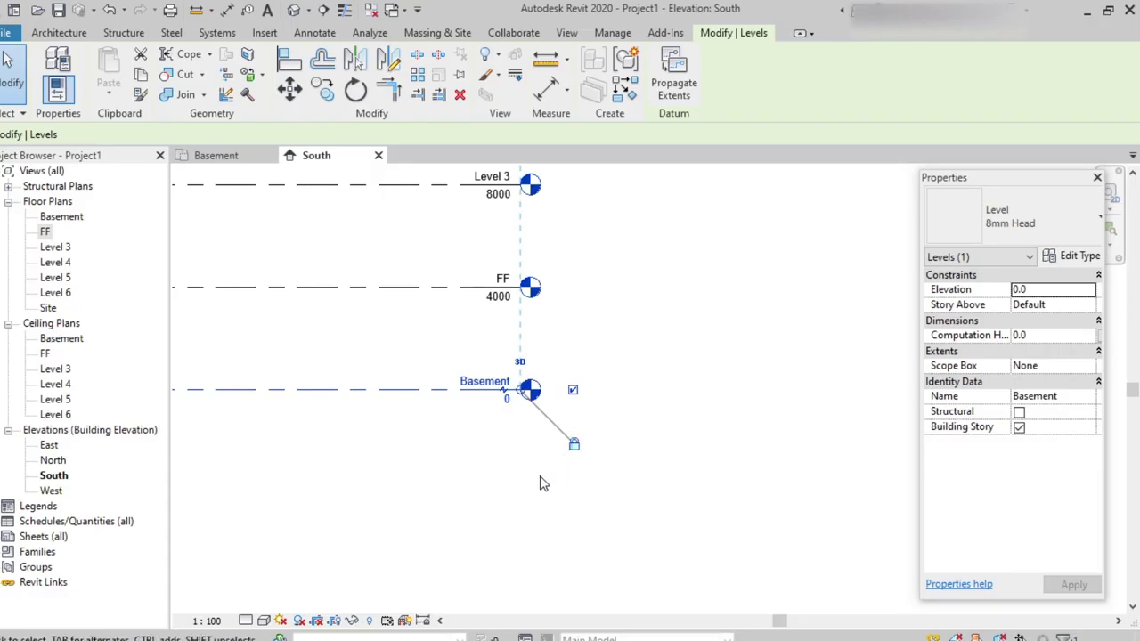
Step: Add an elbow to the Basement level's head and lower the head farther below its level line
scroll(534, 463, up, 3)
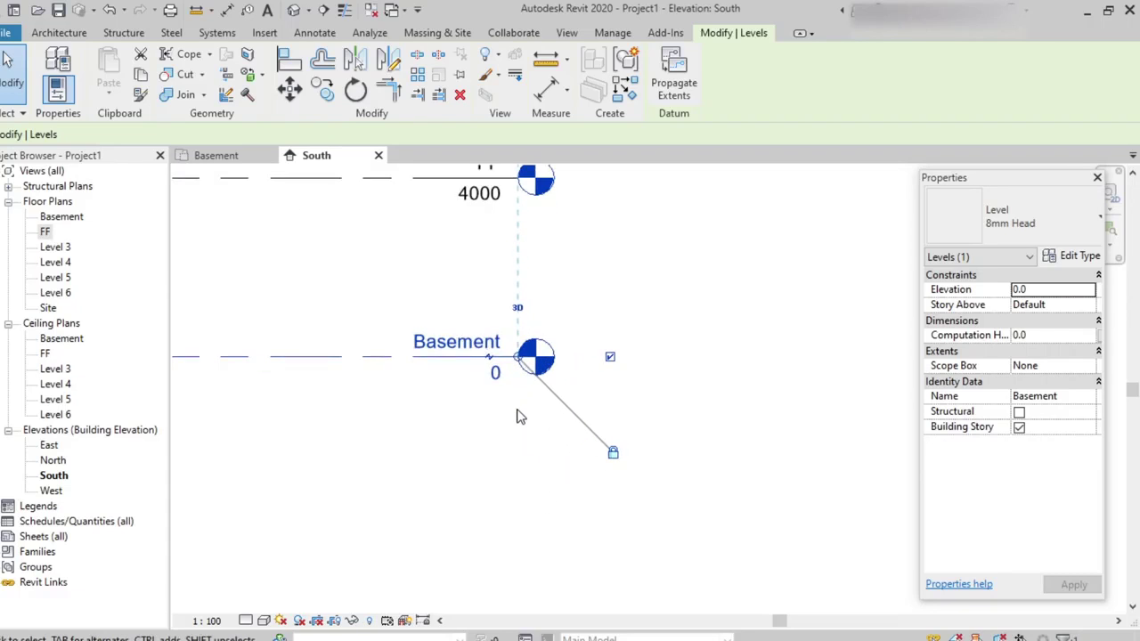
click(491, 365)
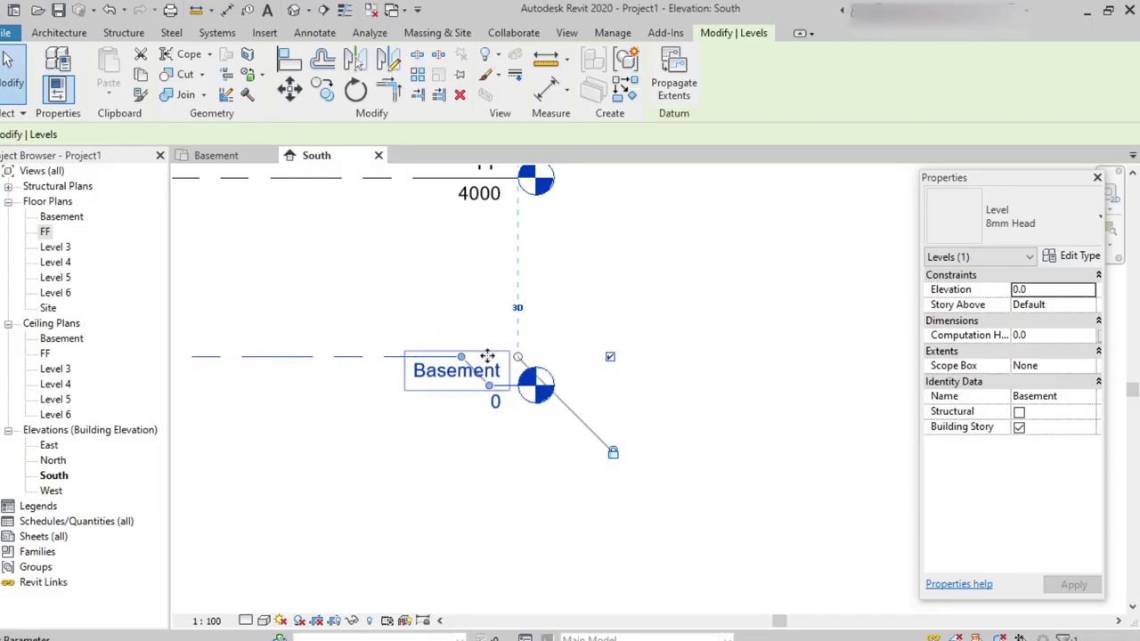
scroll(477, 401, up, 1)
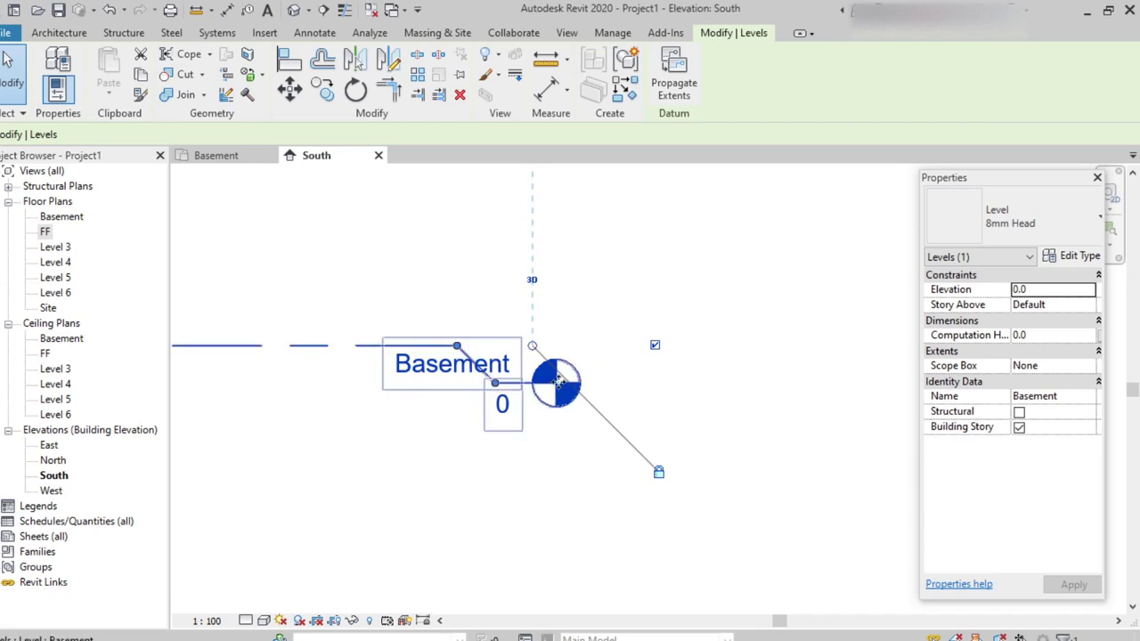
drag(499, 384, 477, 423)
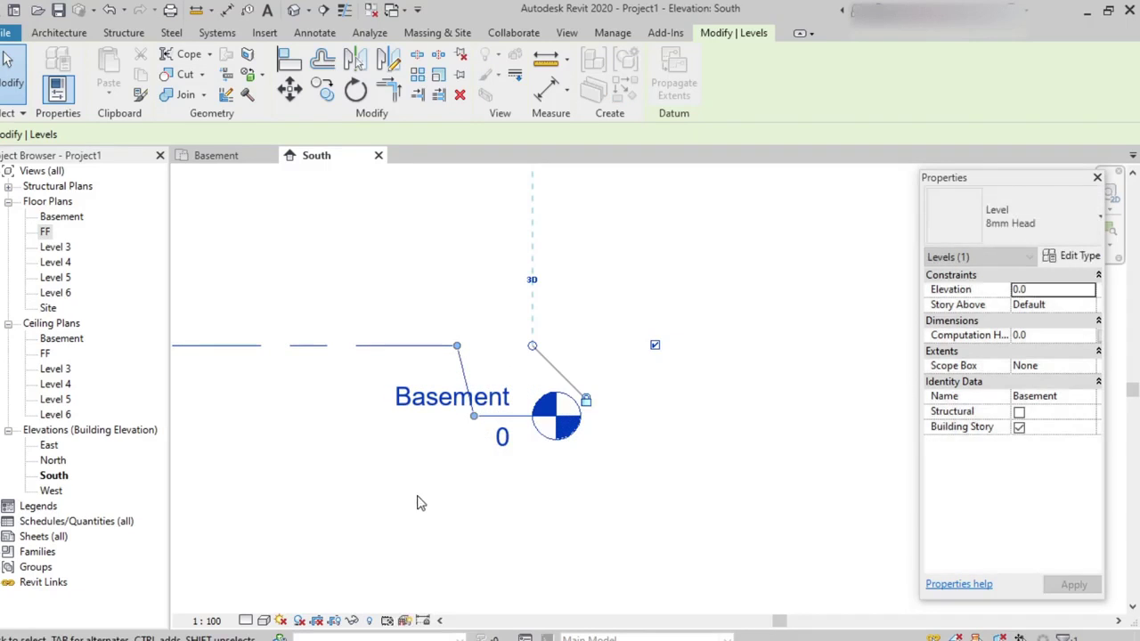
click(420, 496)
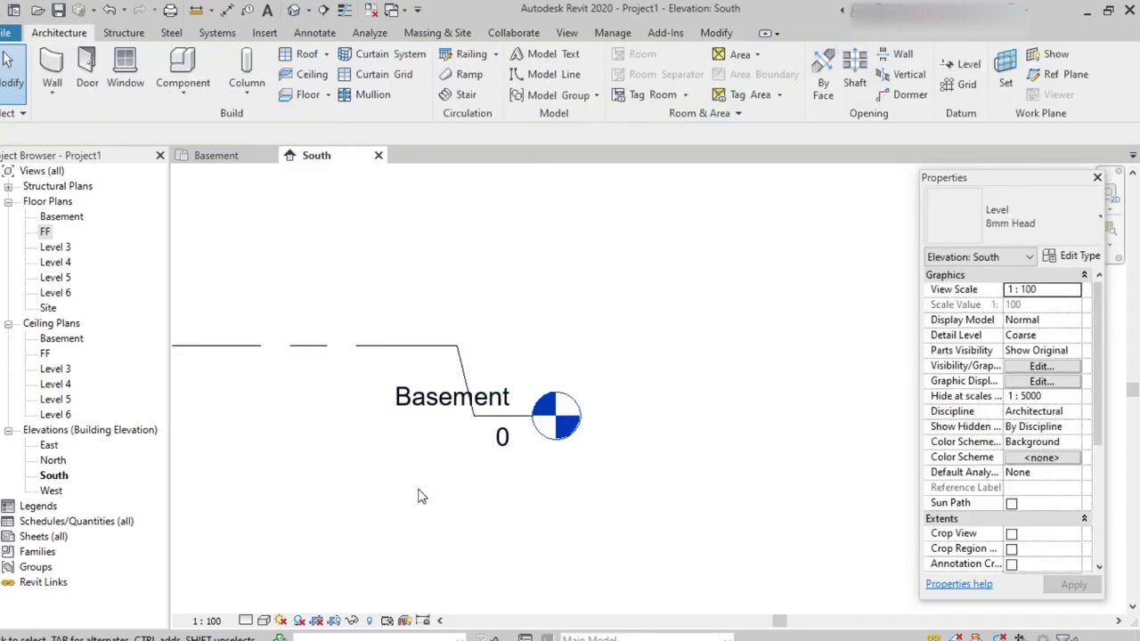
Step: Straighten the Basement level's elbow by bringing its head back in line with the level line
click(462, 365)
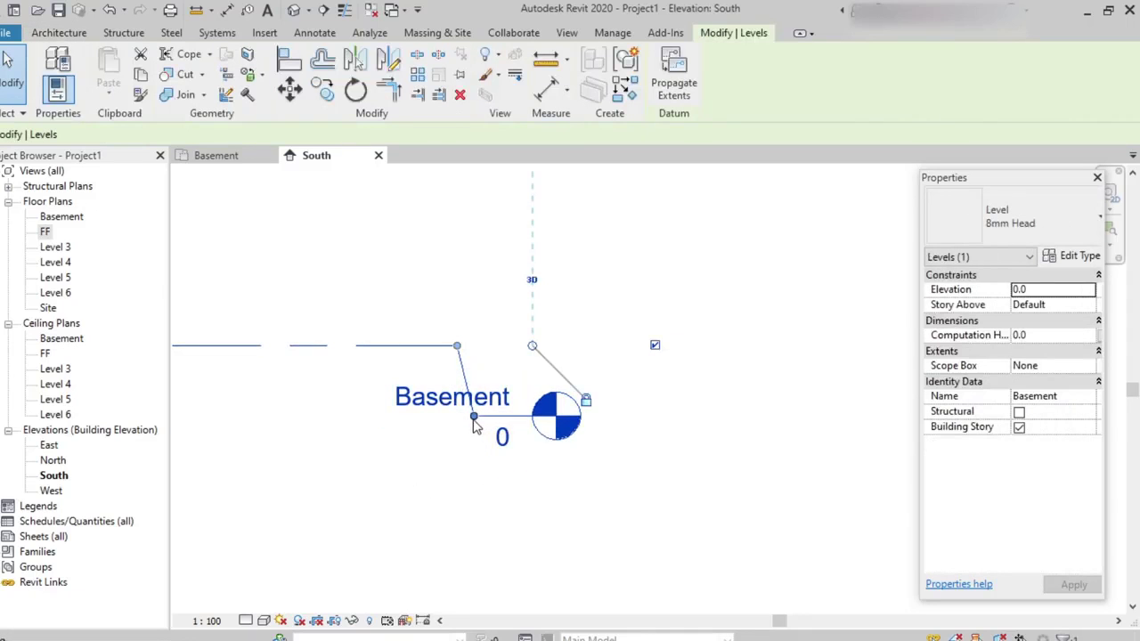
drag(476, 420, 493, 346)
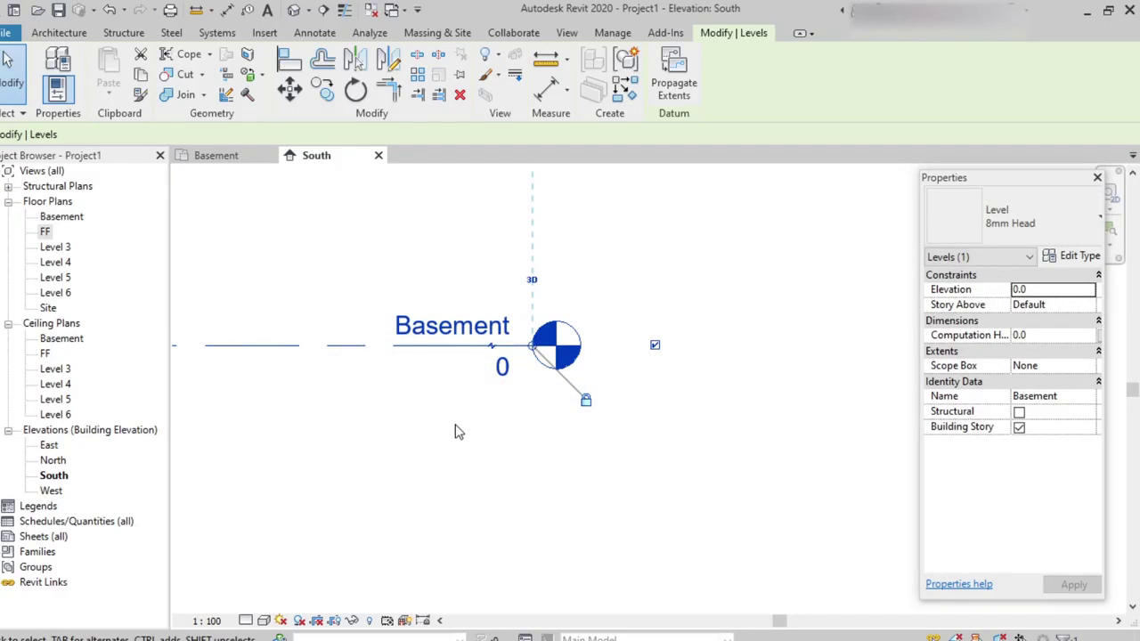
scroll(456, 433, down, 5)
middle_drag(402, 366, 650, 414)
scroll(552, 396, down, 1)
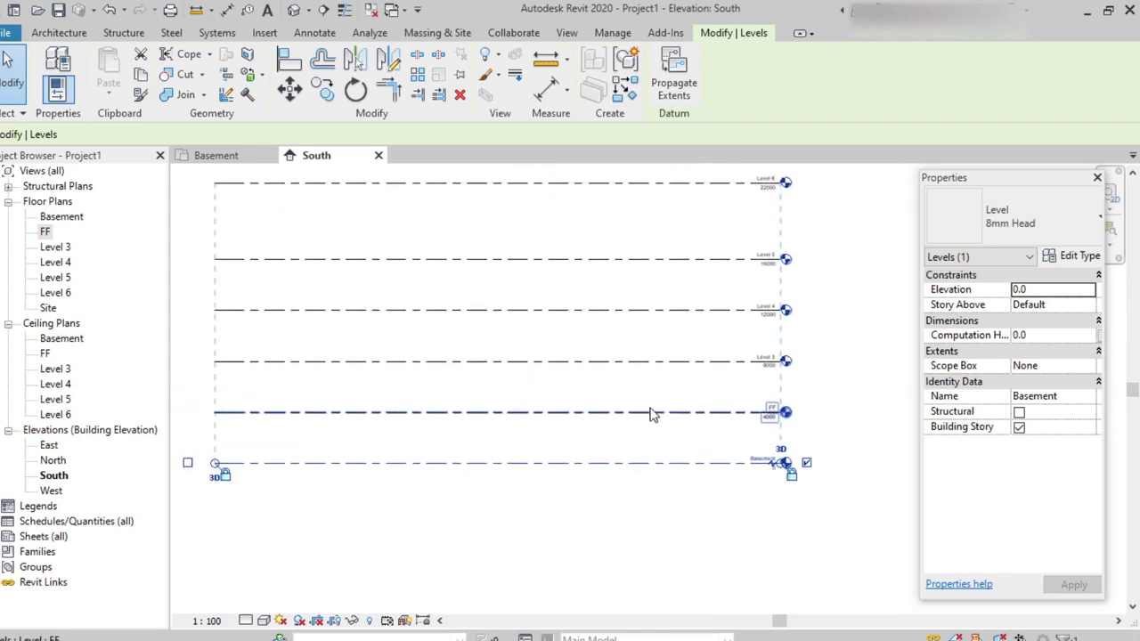